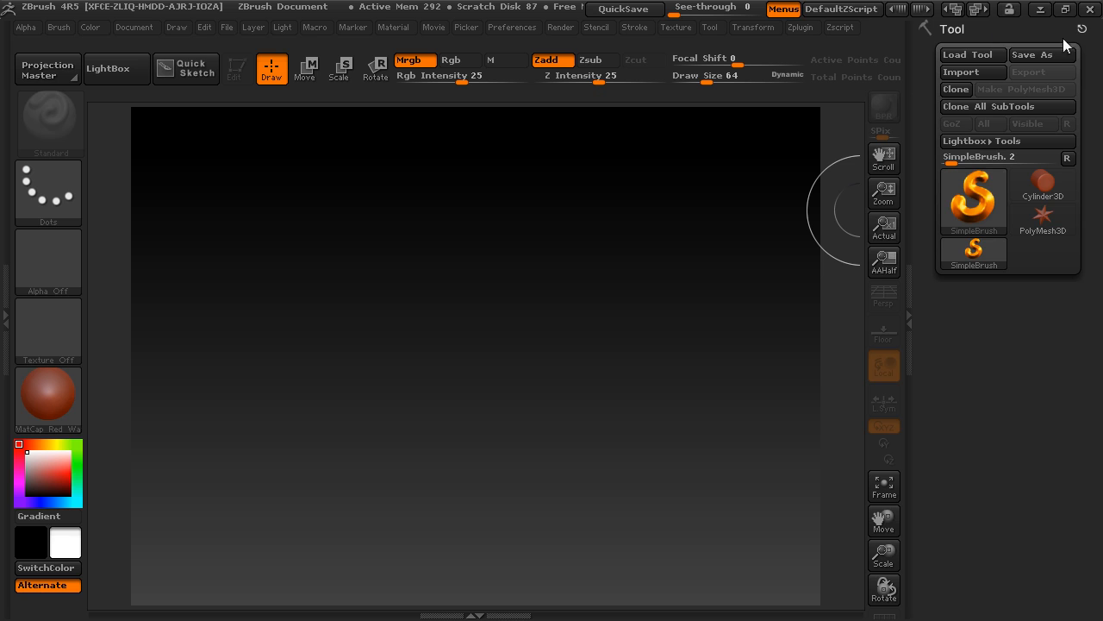
Remove the Tool palette from its side tray, then collapse and reopen the empty tray.
left_click(1082, 31)
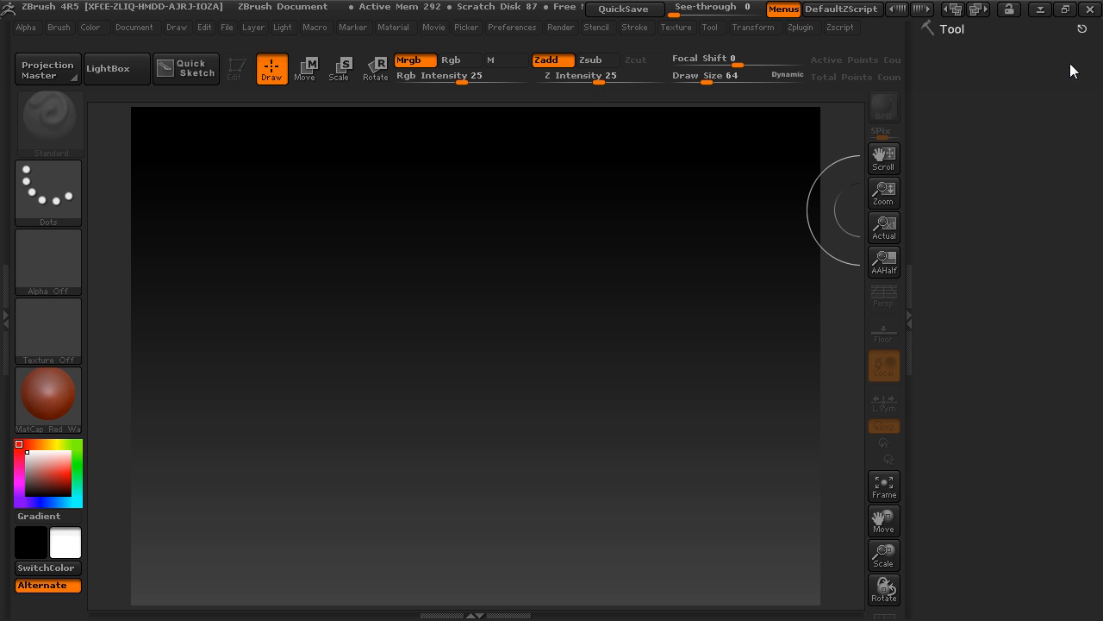
left_click(1082, 31)
left_click(1082, 31)
left_click(909, 306)
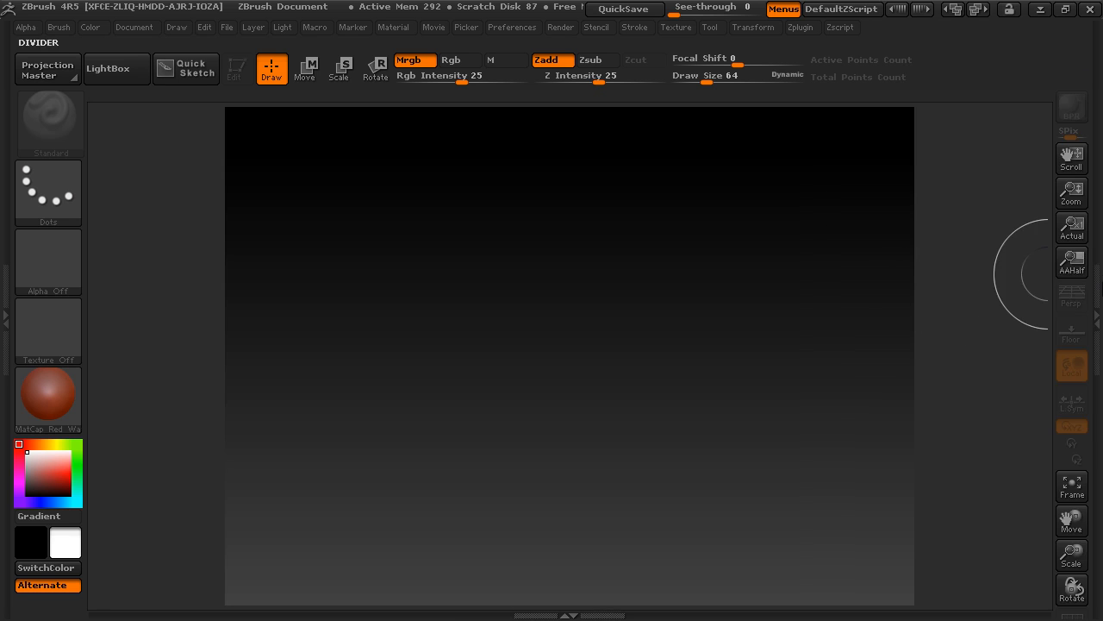
left_click(1099, 287)
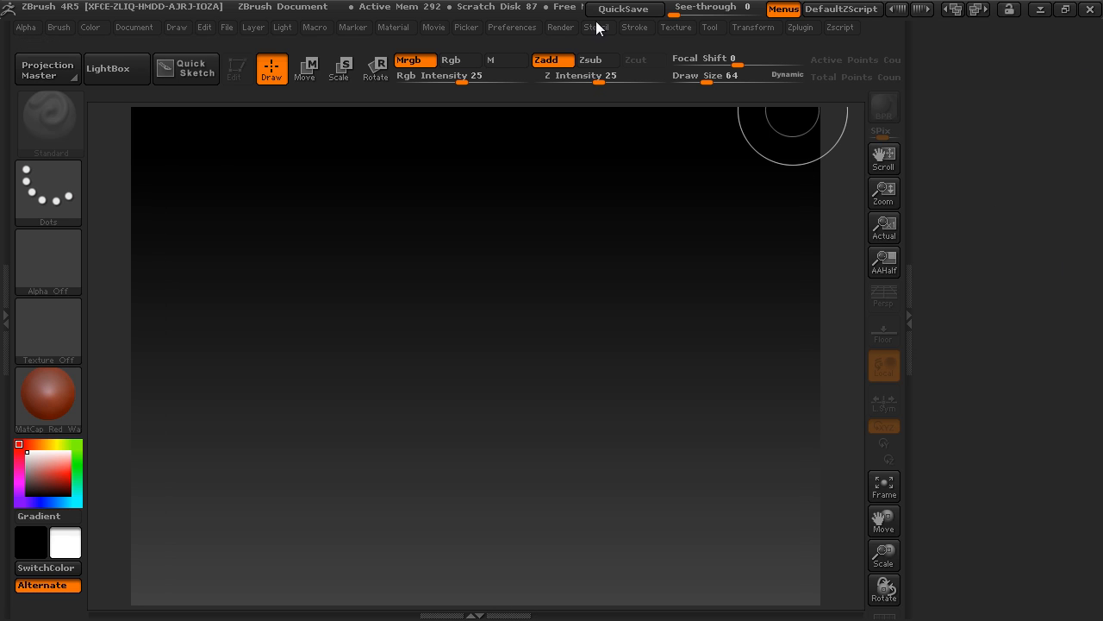
Dock the Tool palette in the empty side tray and choose ZSphere from the 3D meshes as the current tool.
left_click(717, 28)
left_click_drag(708, 54, 949, 106)
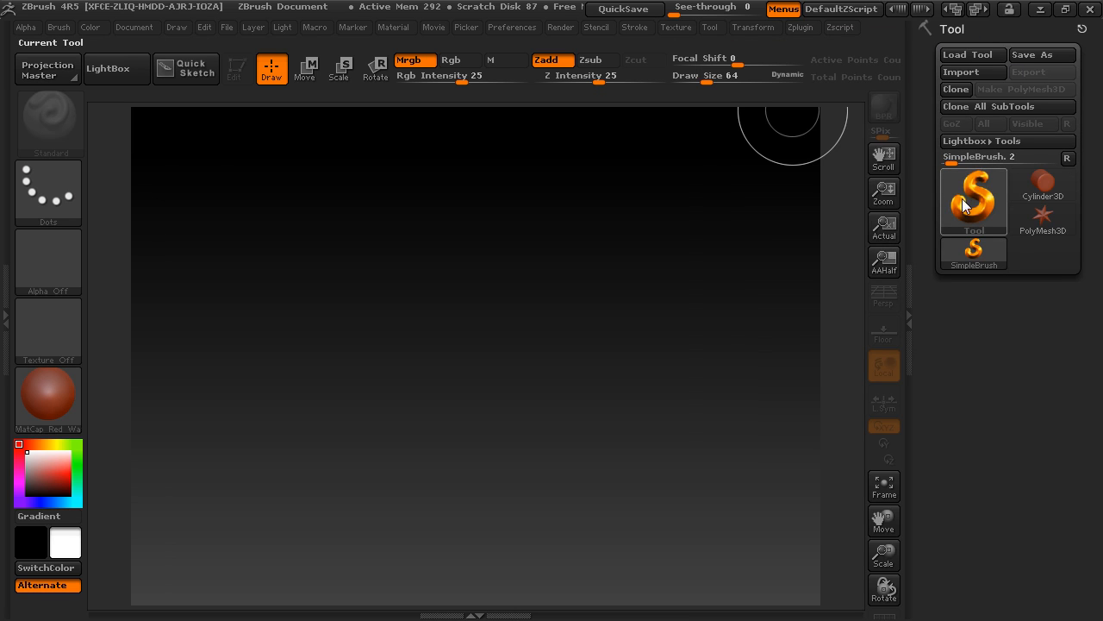
mouse_move(974, 200)
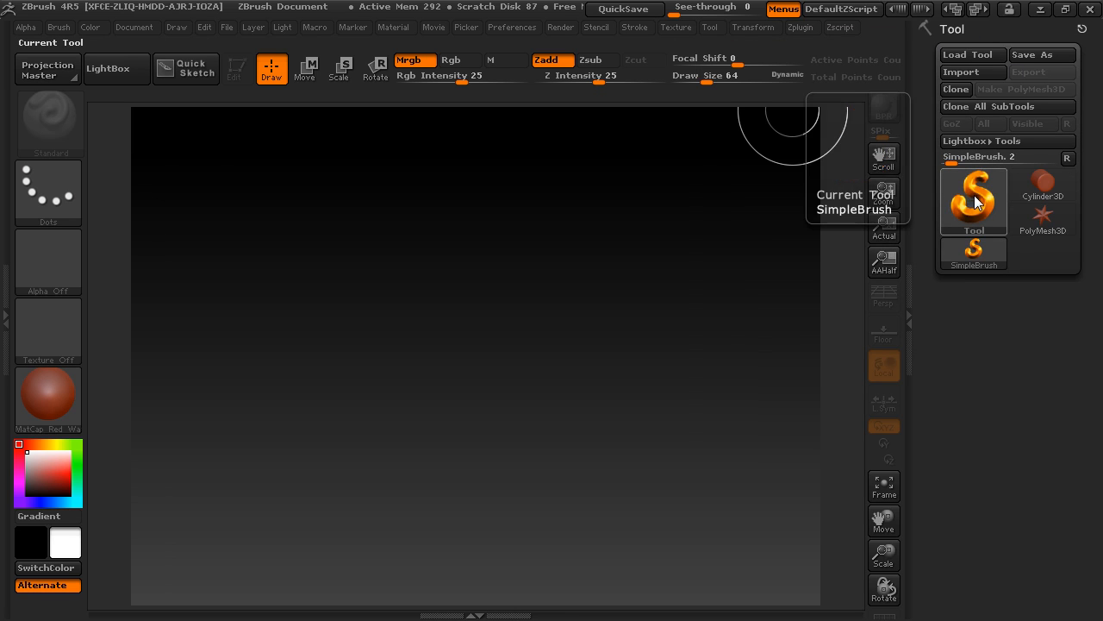
left_click(973, 198)
mouse_move(614, 311)
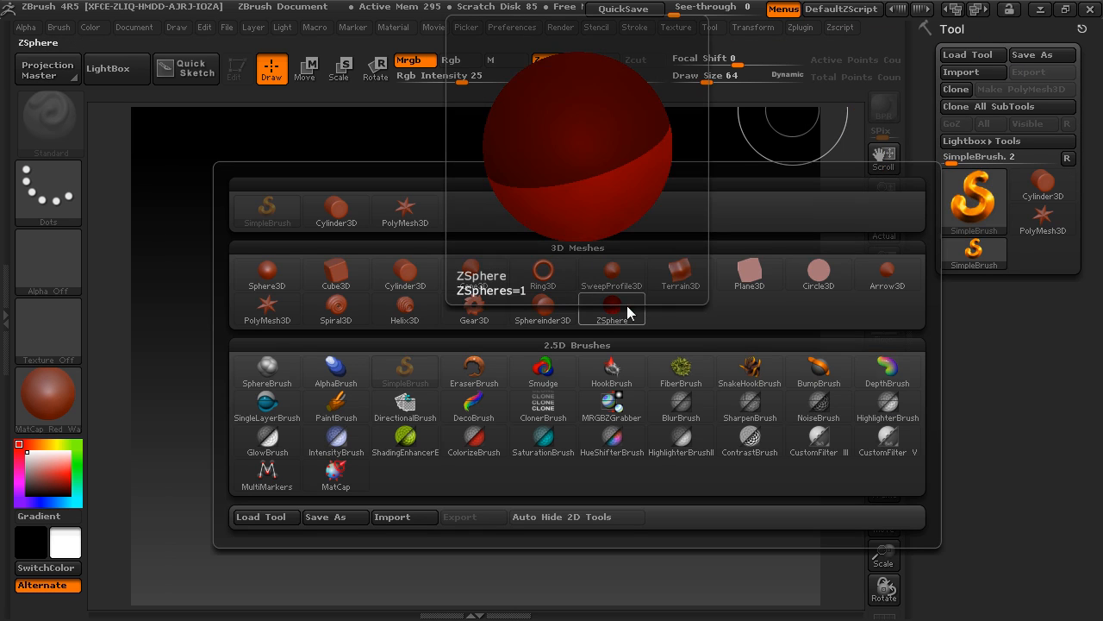
left_click(616, 315)
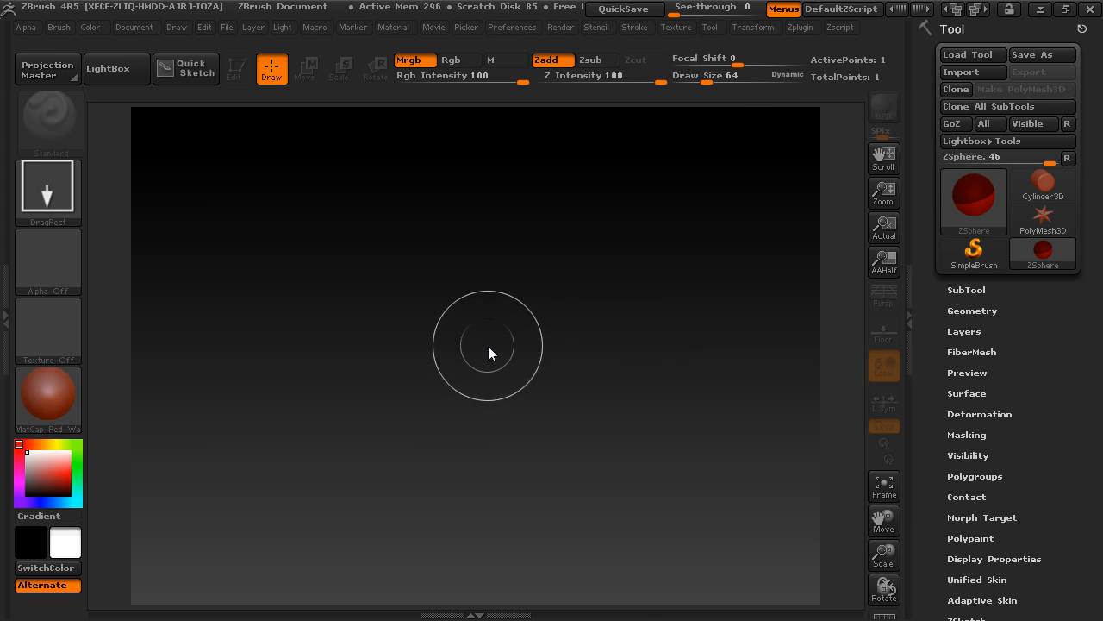
Draw one ZSphere in the middle of the canvas and switch it into Edit mode.
mouse_move(490, 328)
left_mouse_down()
mouse_move(539, 412)
mouse_move(517, 506)
mouse_move(492, 512)
mouse_move(525, 488)
mouse_move(529, 500)
mouse_move(598, 478)
mouse_move(487, 523)
mouse_move(482, 535)
mouse_move(504, 536)
left_mouse_up()
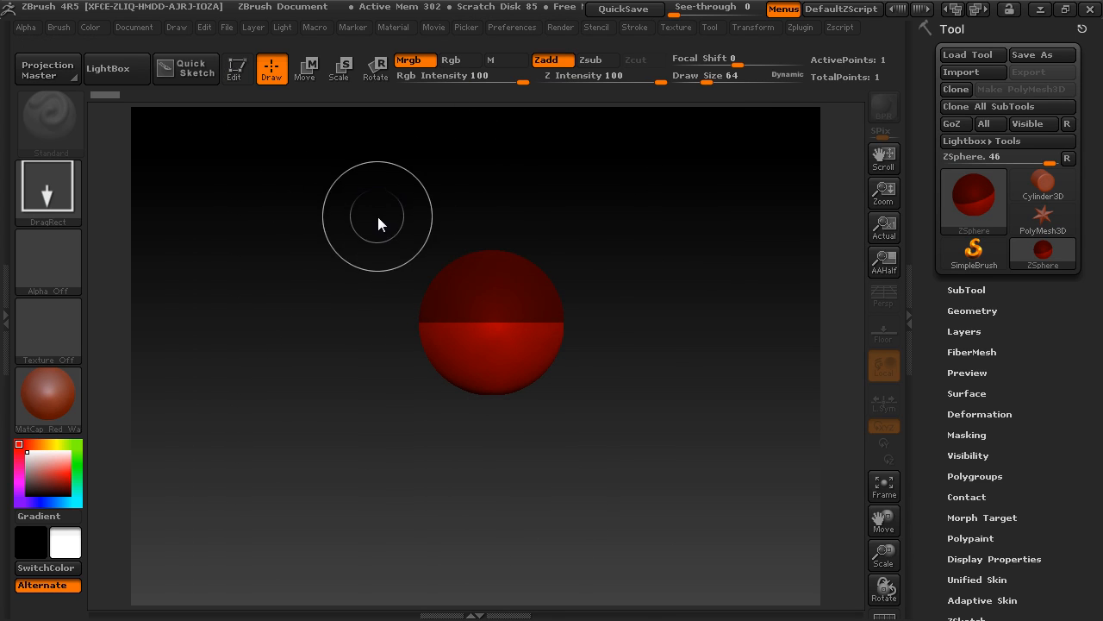
key("t")
mouse_move(360, 251)
left_mouse_down()
mouse_move(382, 247)
mouse_move(382, 362)
mouse_move(379, 225)
mouse_move(463, 278)
mouse_move(399, 259)
mouse_move(387, 333)
mouse_move(392, 265)
left_mouse_up()
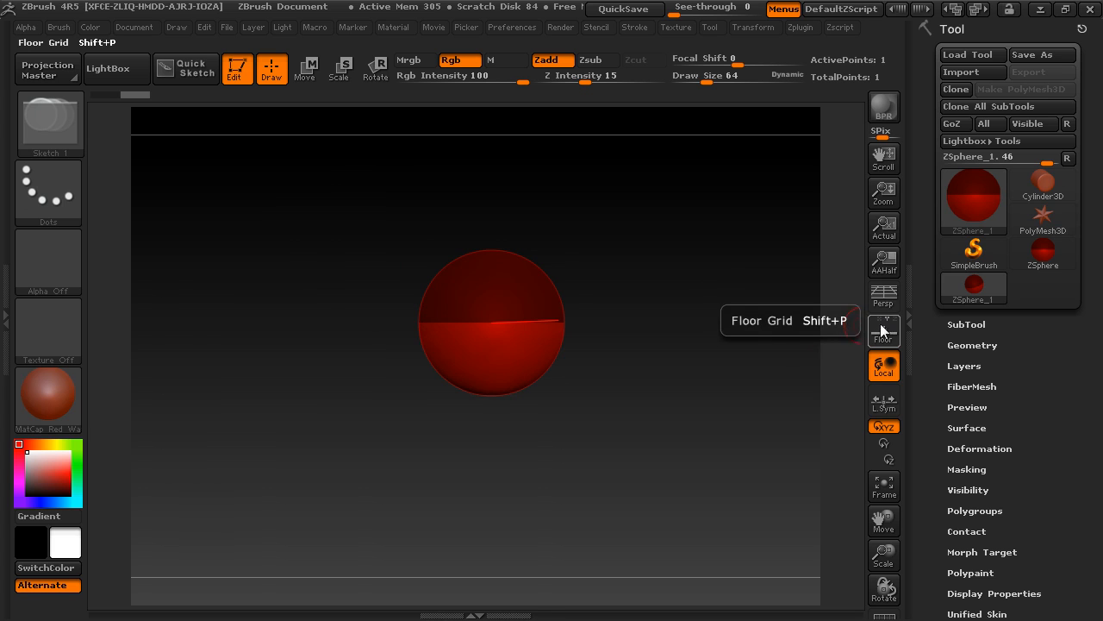
Turn on the floor grid and view the ZSphere straight on.
left_click(886, 336)
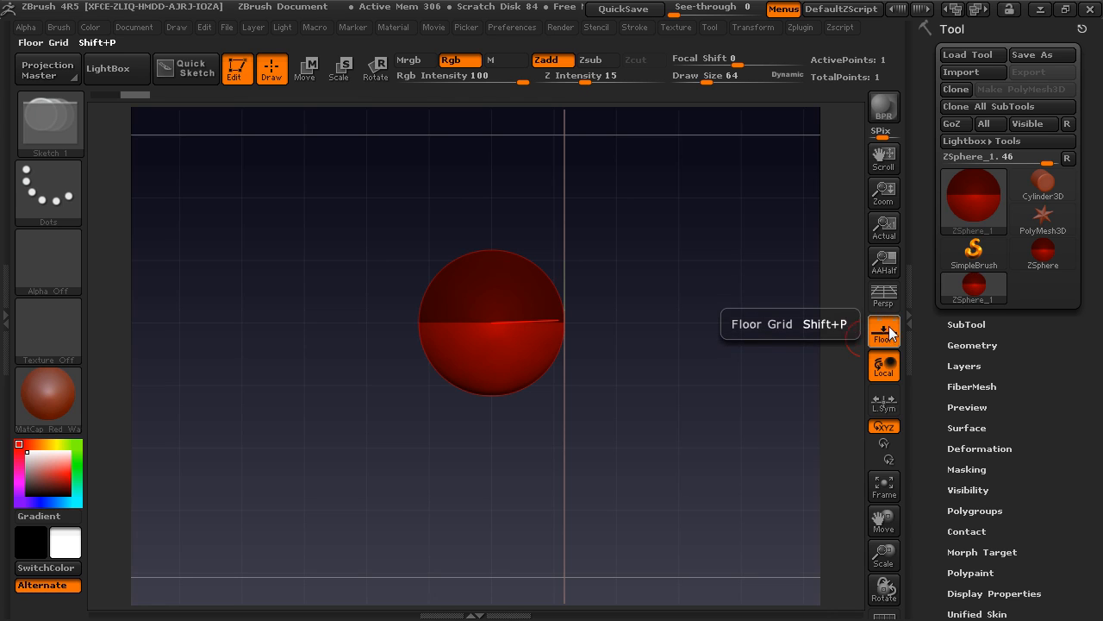
left_click(886, 338)
left_click(886, 338)
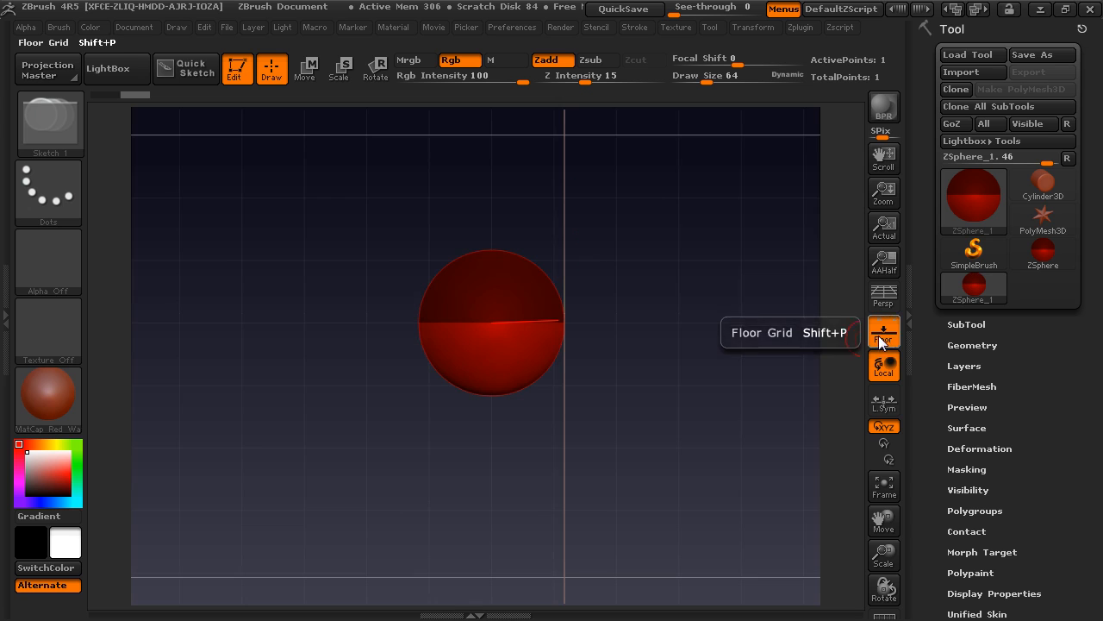
left_click_drag(616, 275, 605, 460)
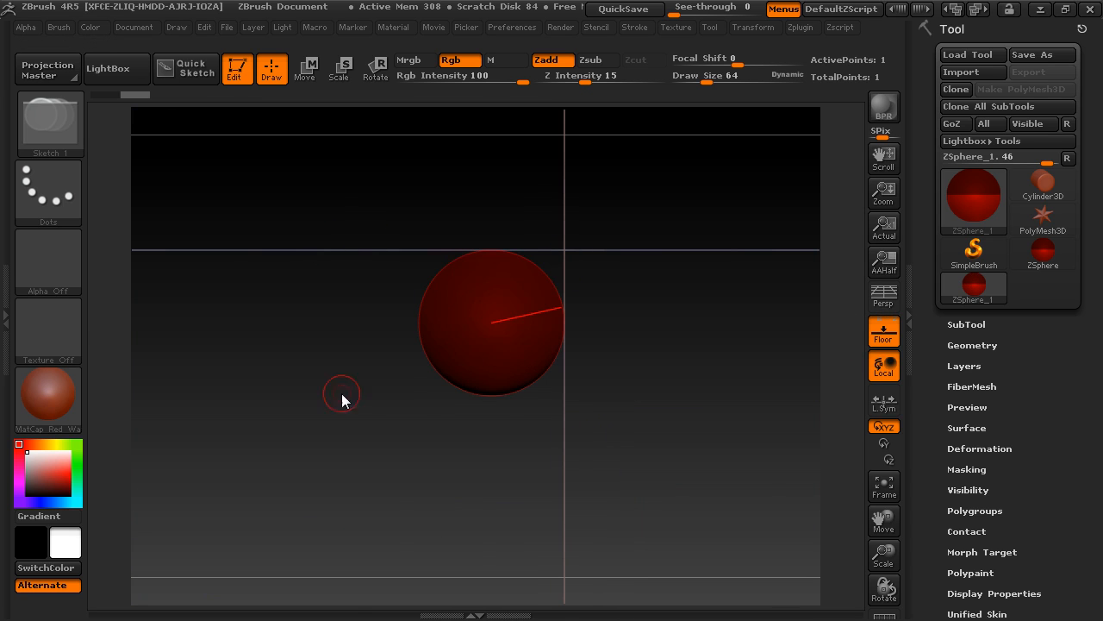
left_click_drag(593, 509, 591, 392, "shift")
mouse_move(495, 435)
left_mouse_down("alt")
mouse_move(447, 442)
mouse_move(367, 421)
mouse_move(388, 419)
left_mouse_up("alt")
Expand the collapsed side tray, remove the Material palette from it and dock the Draw palette there.
left_click(6, 318)
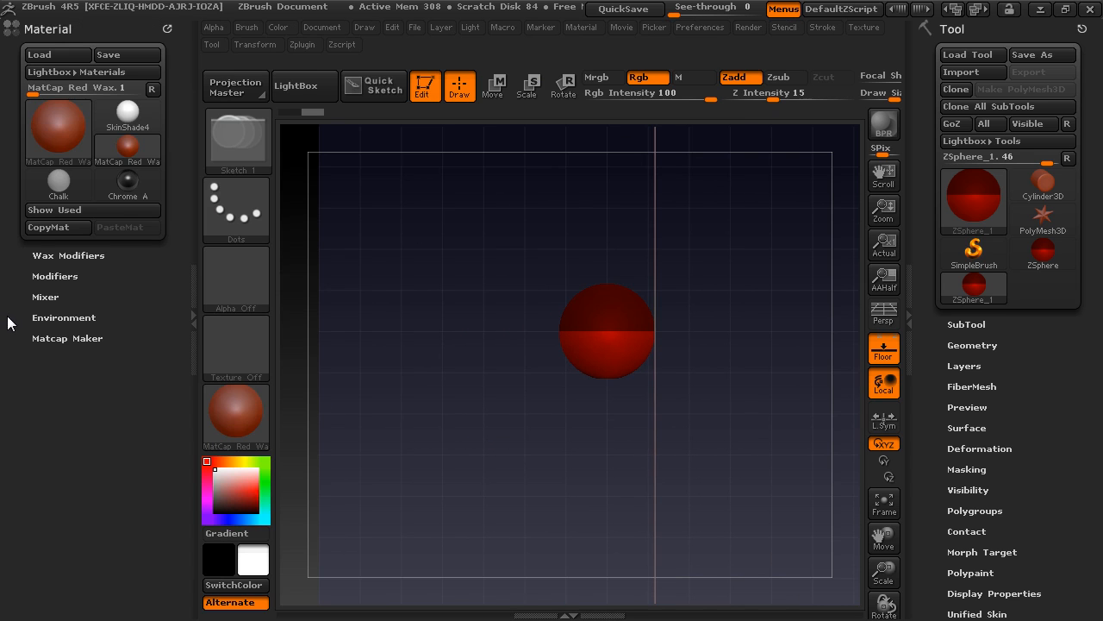
left_click(167, 30)
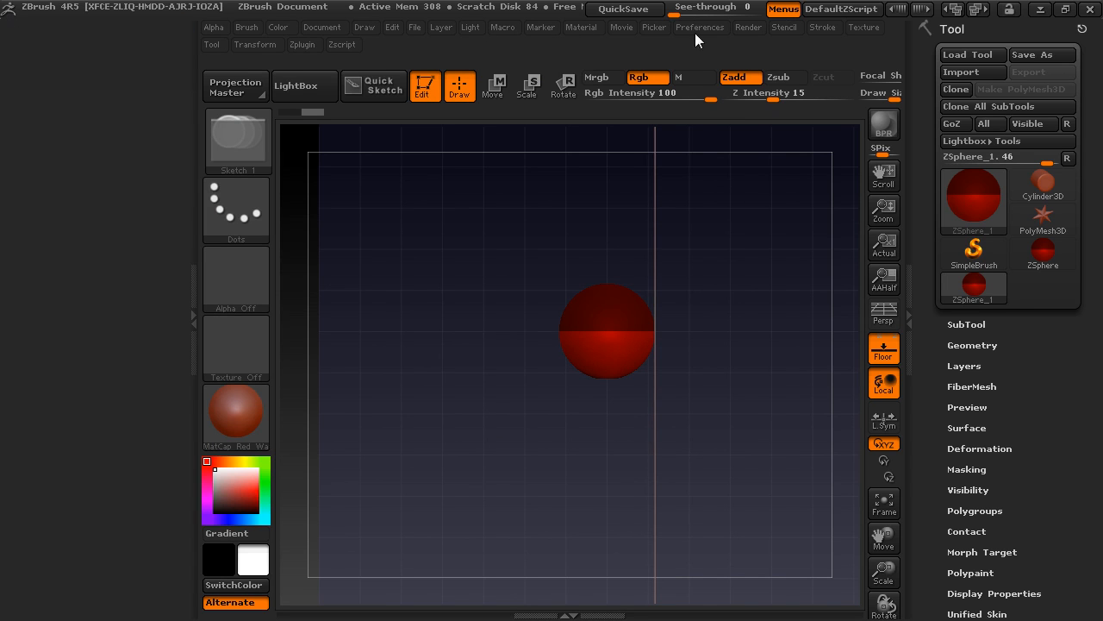
left_click(369, 25)
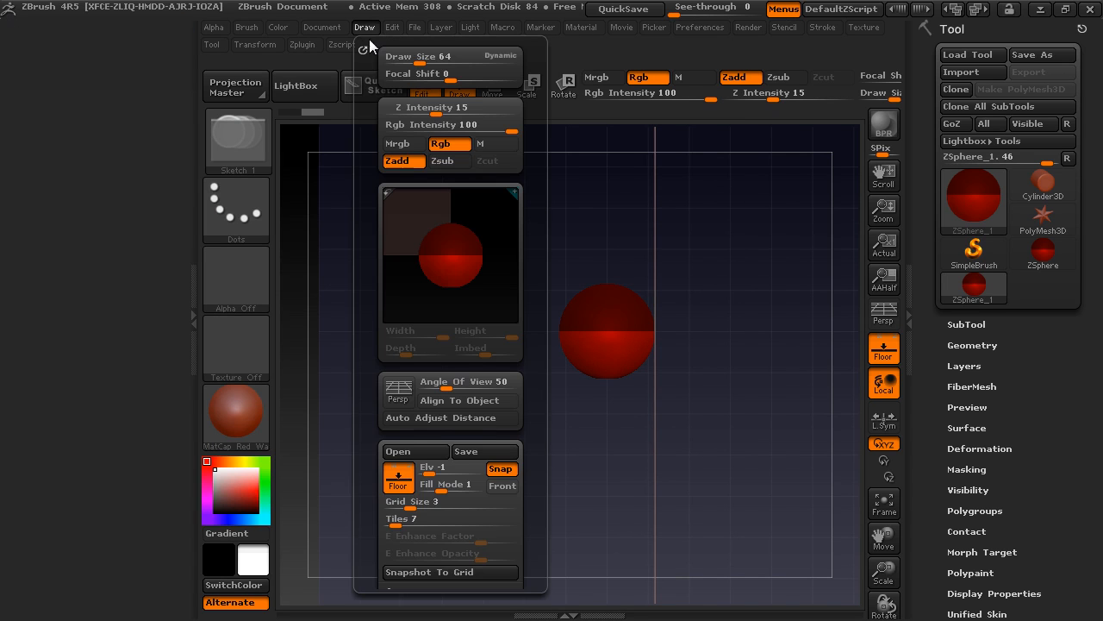
mouse_move(363, 46)
left_mouse_down()
mouse_move(309, 82)
mouse_move(131, 103)
left_mouse_up()
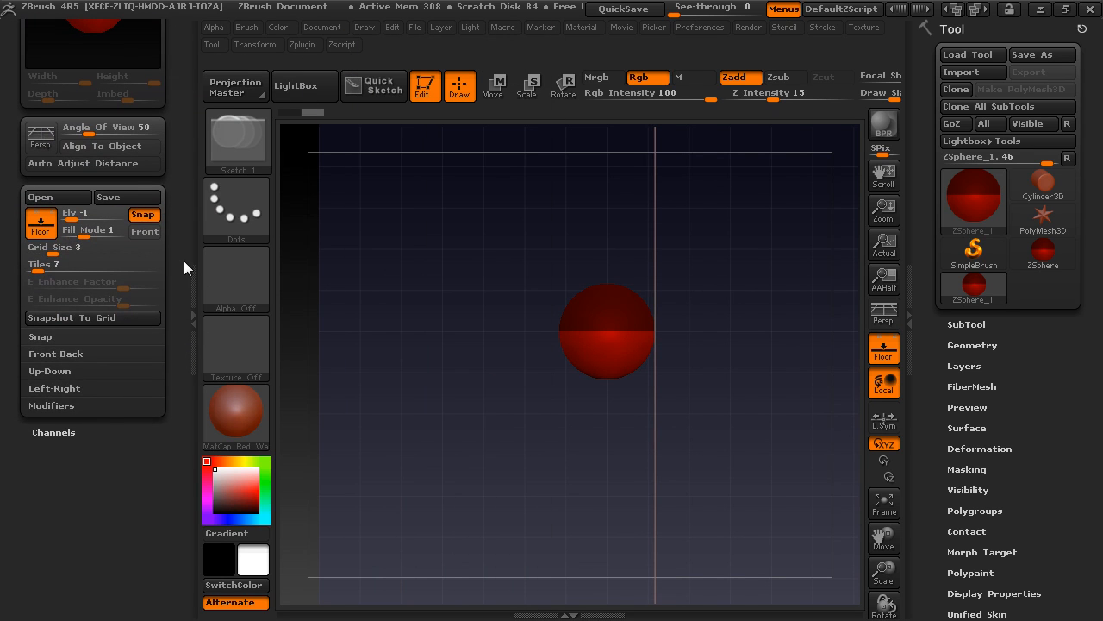
Set the grid to show in front of the mesh and turn off the One map option for the Front-Back grid.
left_click(146, 231)
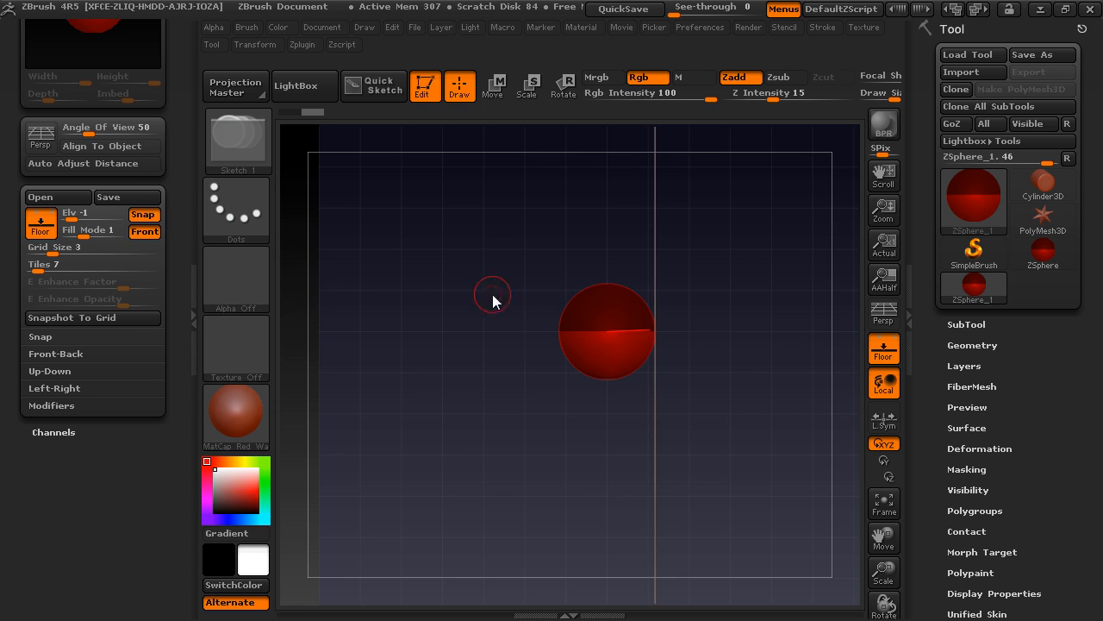
left_click(60, 360)
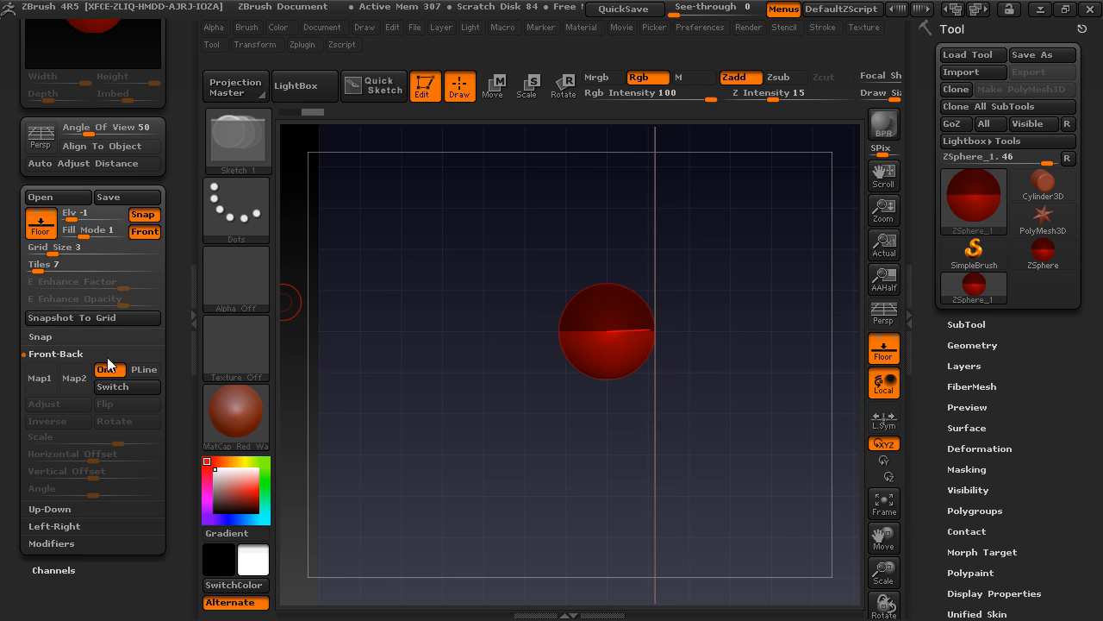
left_click_drag(186, 382, 172, 337)
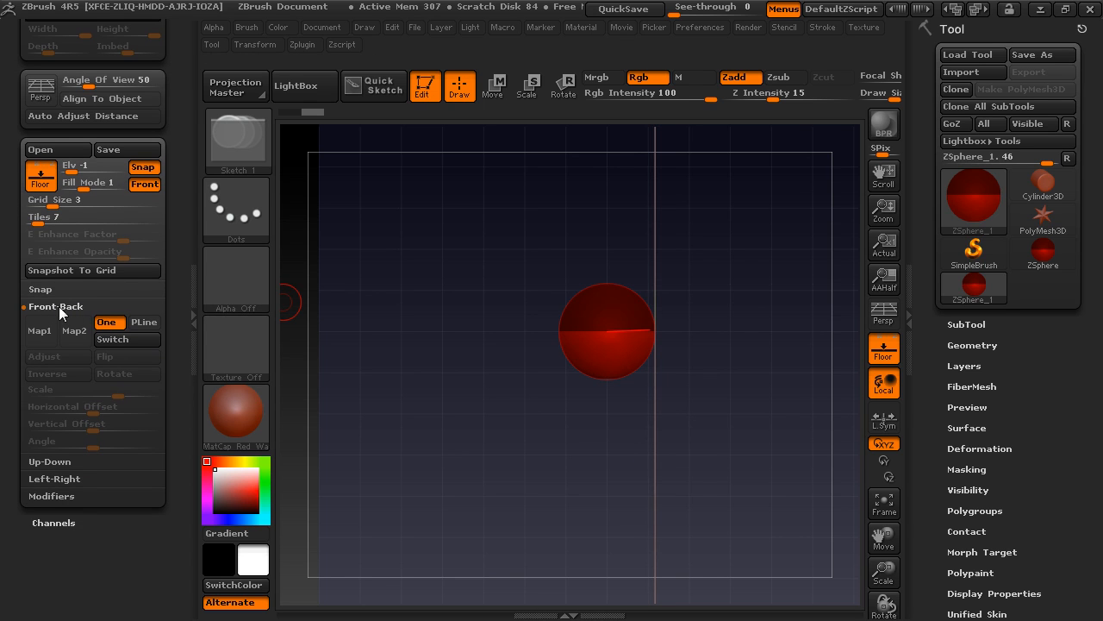
left_click(111, 323)
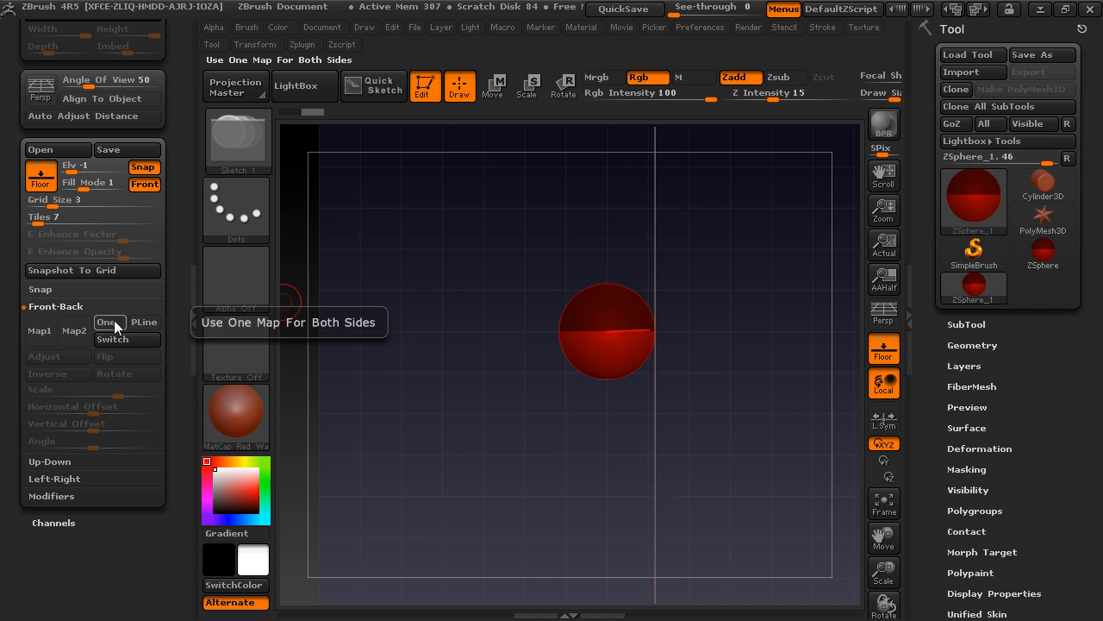
Import ip_nude_v02_front.jpg from the assassin project's imageplanes folder as Map1 of the Front-Back grid.
left_click(45, 334)
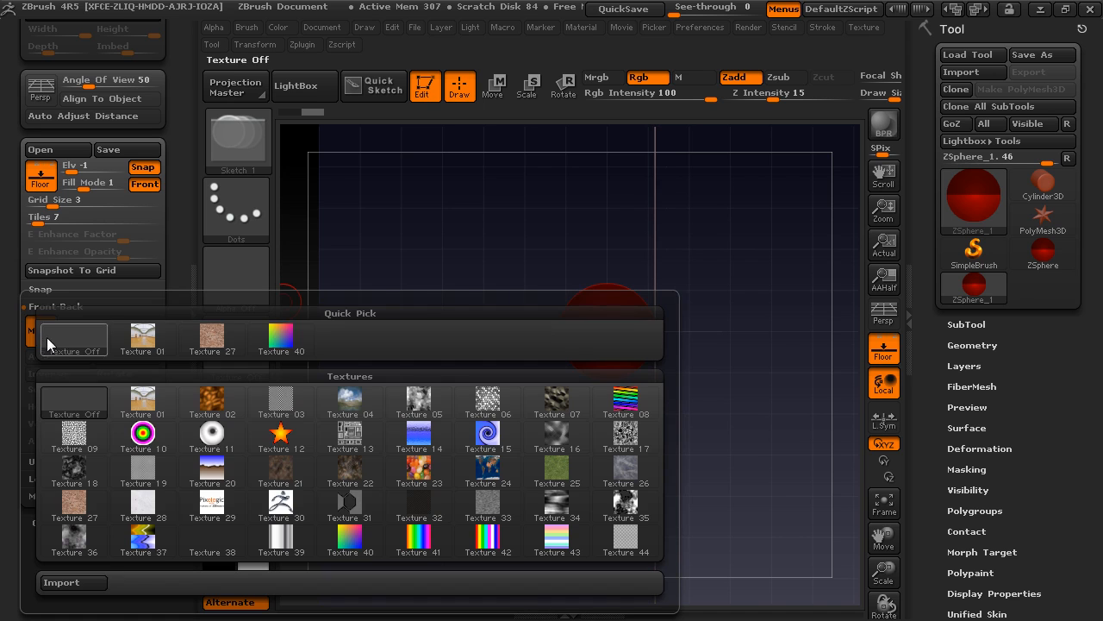
left_click(53, 583)
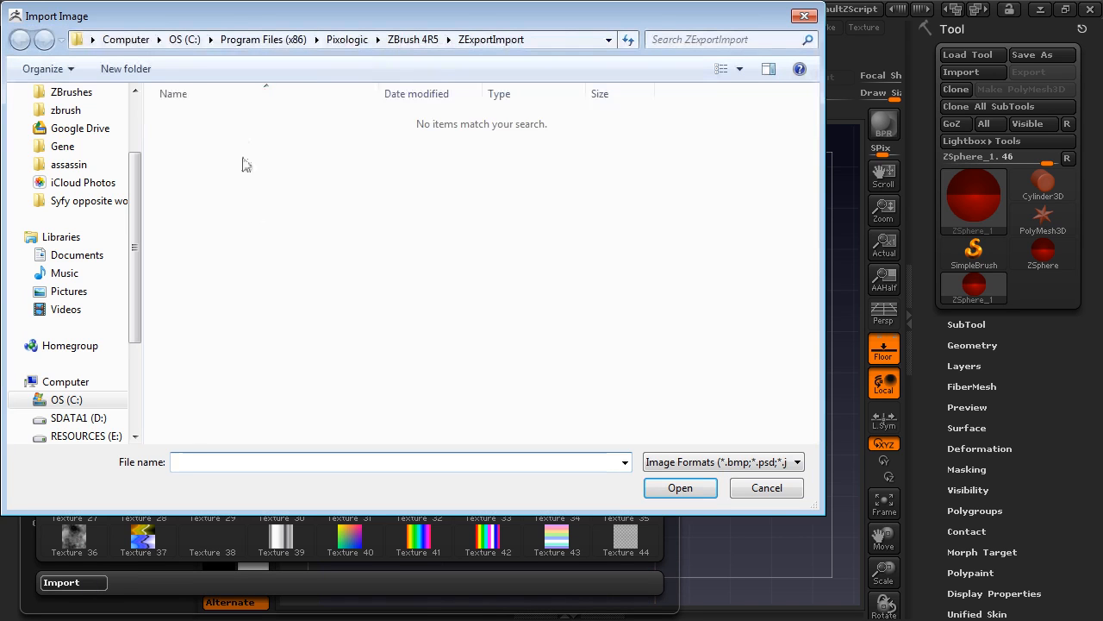
left_click(83, 167)
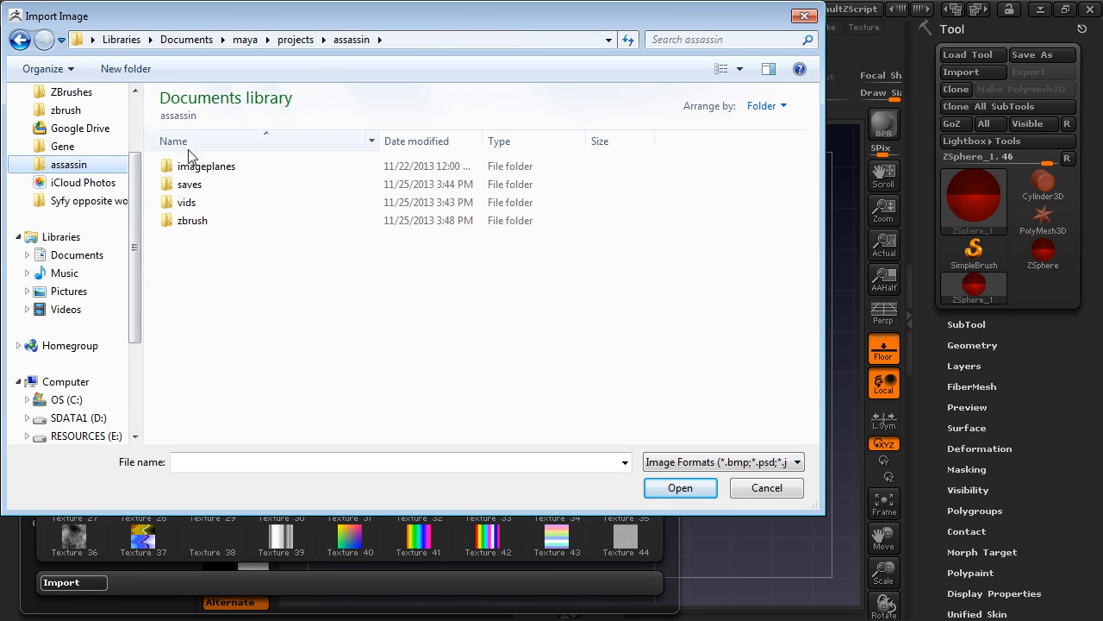
double_click(207, 166)
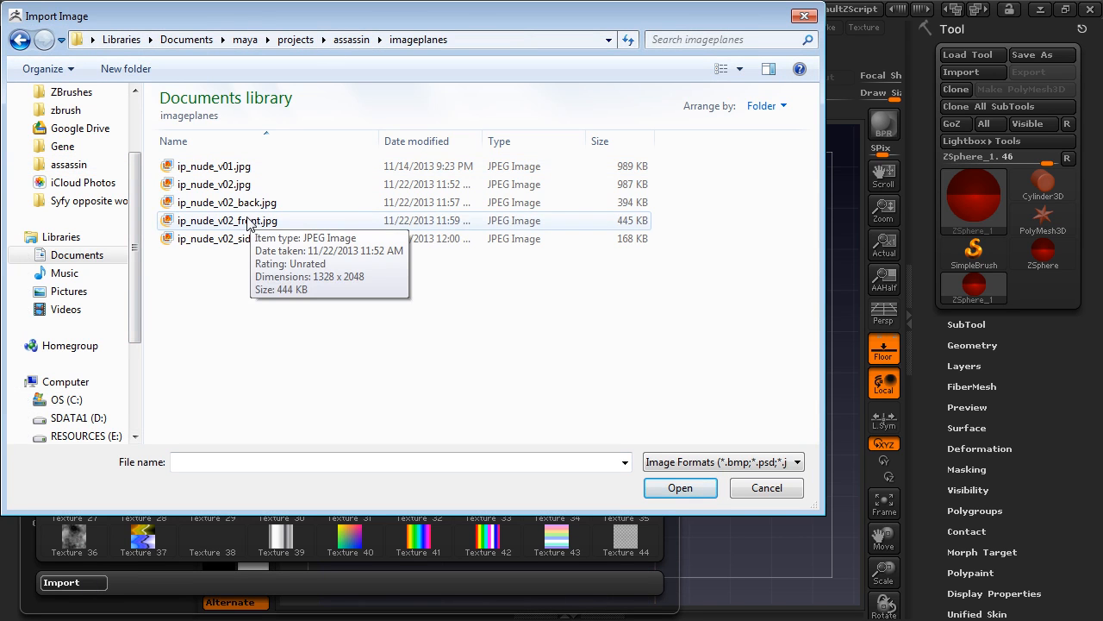
left_click(244, 224)
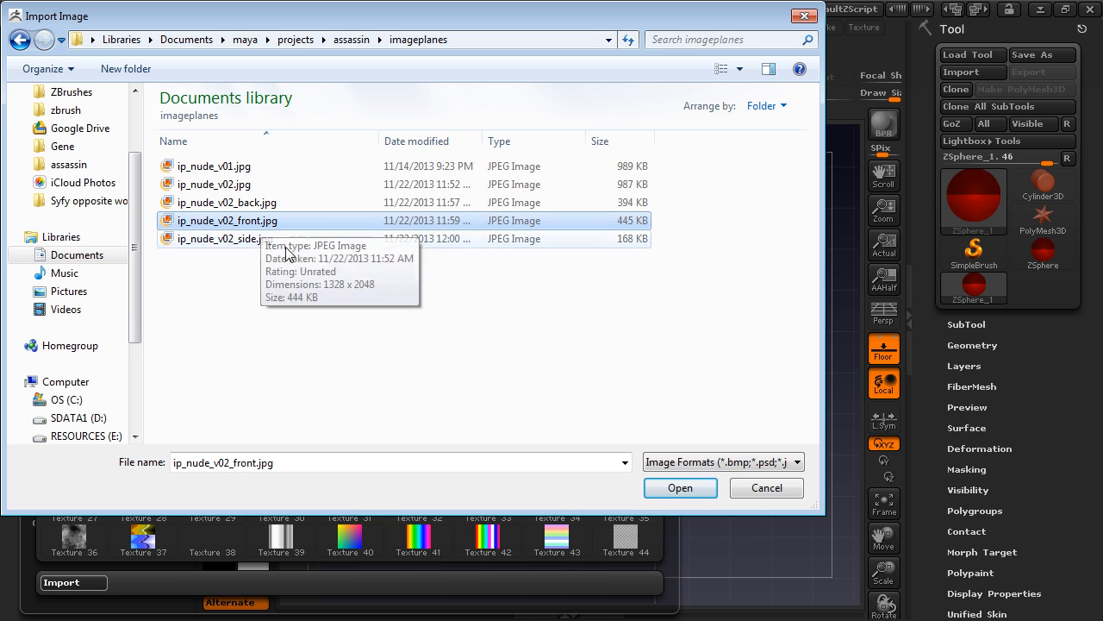
left_click(679, 487)
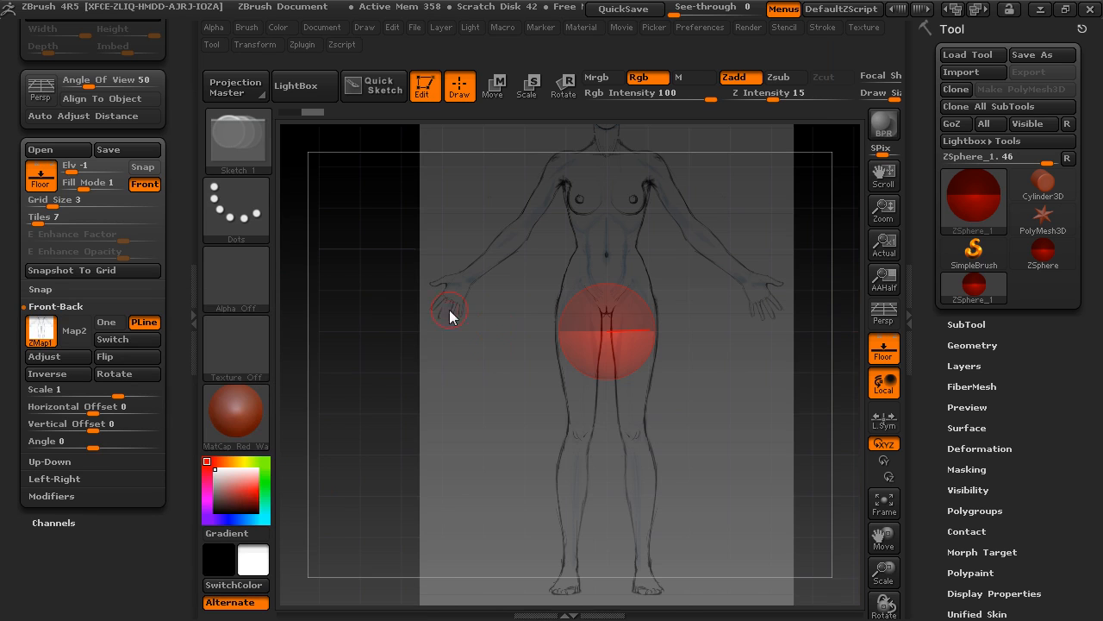
Toggle the grid's Front option off and on to compare the reference image behind and in front of the ZSphere.
left_click(145, 188)
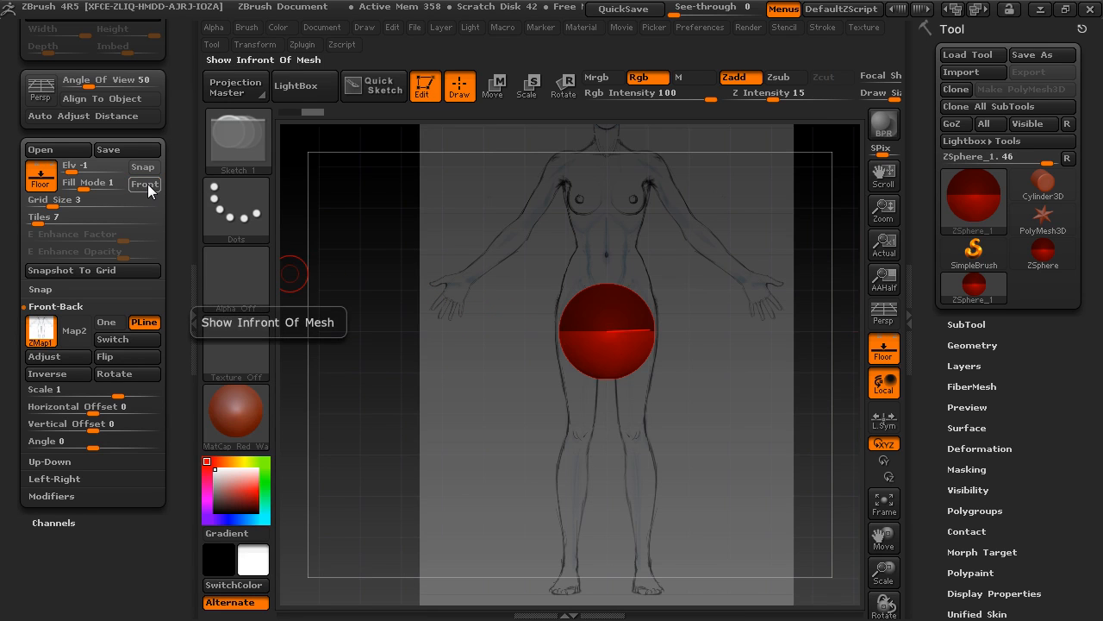
left_click(147, 187)
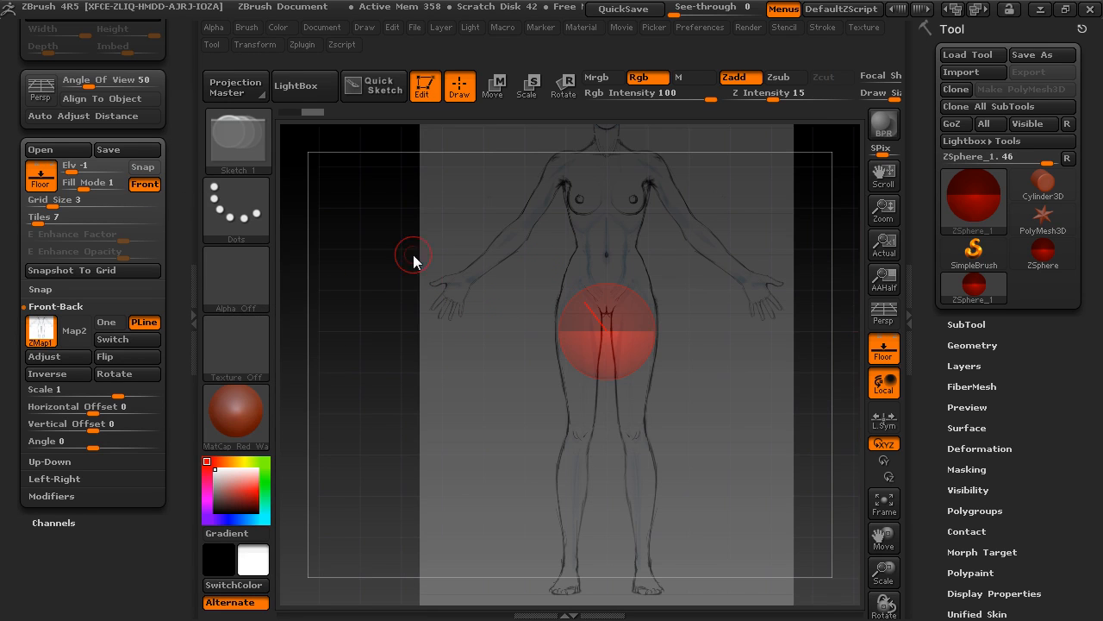
left_click(155, 188)
left_click(157, 188)
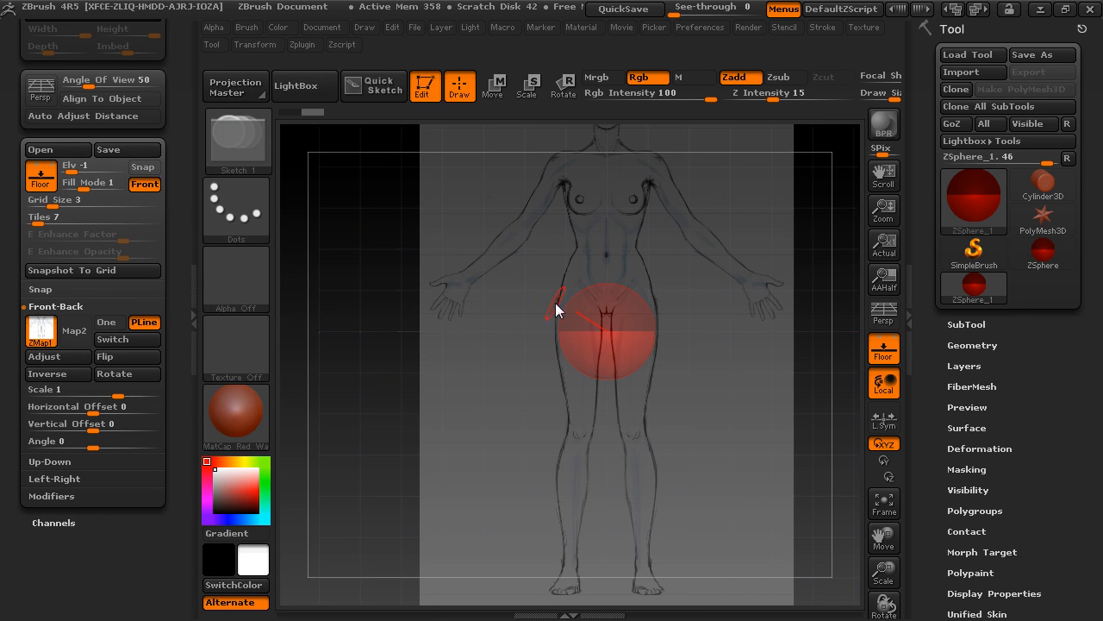
Import ip_nude_v02_back.jpg from the imageplanes folder as Map2 of the Front-Back grid.
left_click(73, 330)
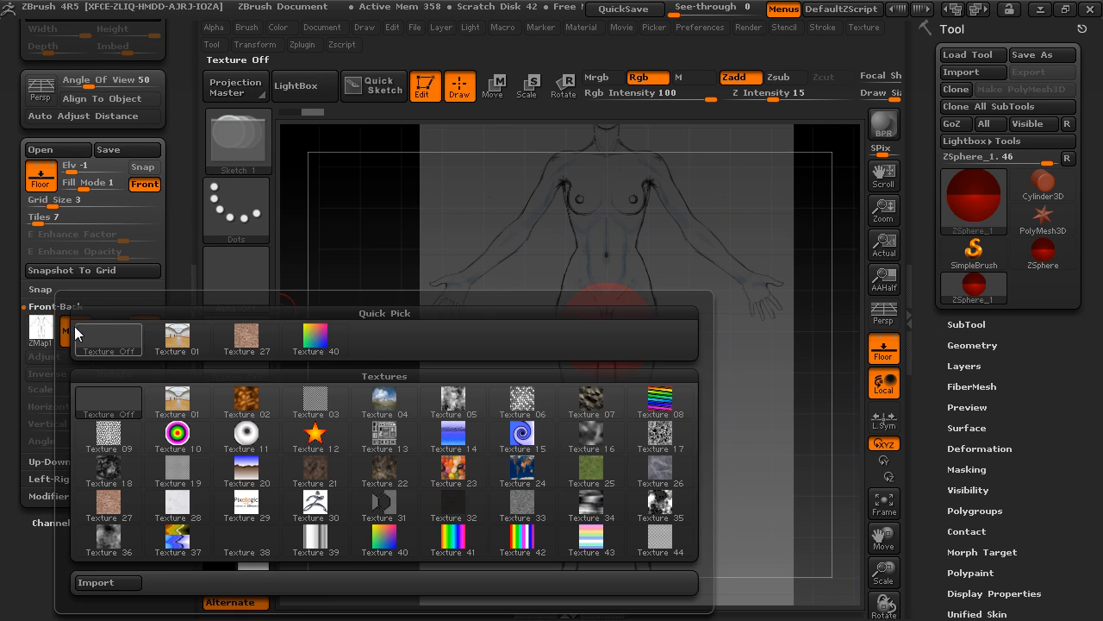
left_click(121, 583)
left_click(245, 201)
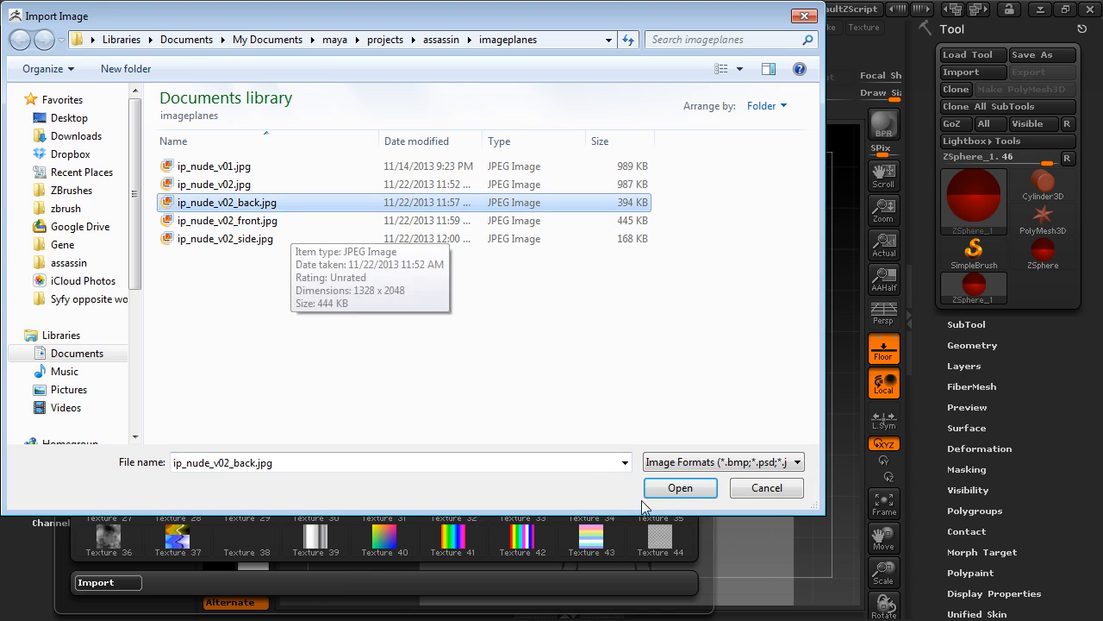
left_click(677, 488)
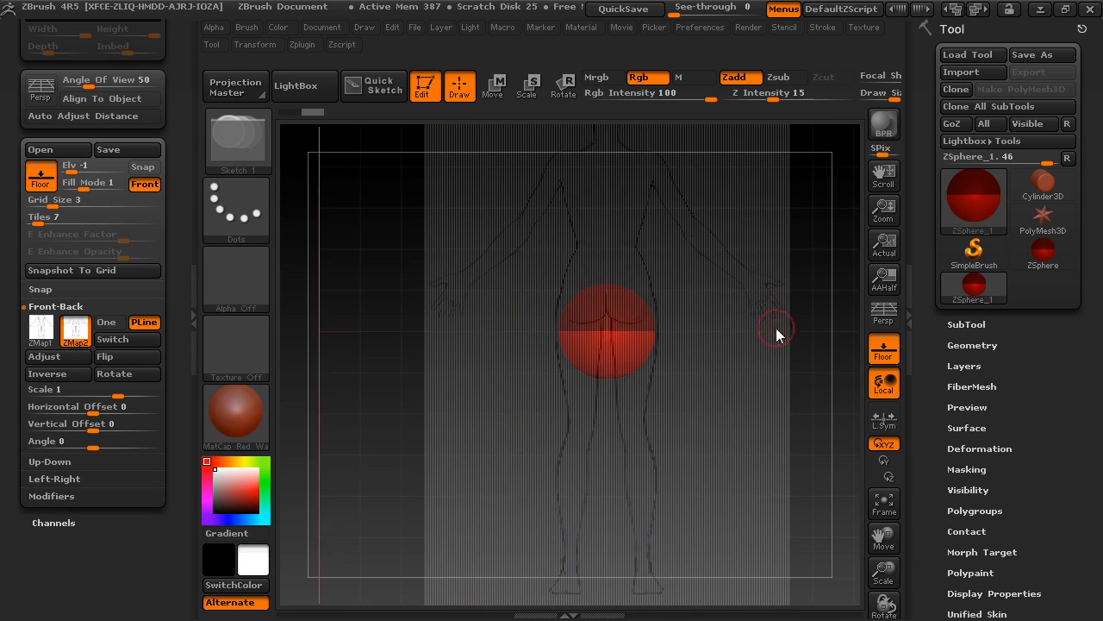
Import ip_nude_v02_side.jpg from the imageplanes folder as Map1 of the Left-Right grid.
left_click_drag(776, 329, 435, 363, "alt")
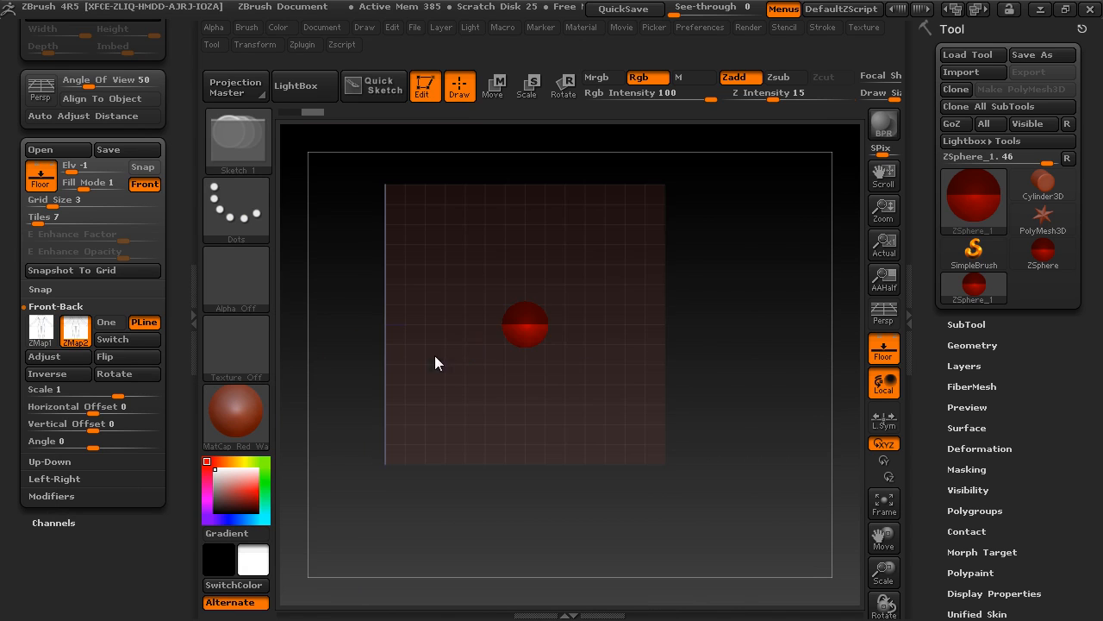
left_click_drag(561, 264, 591, 300, "alt")
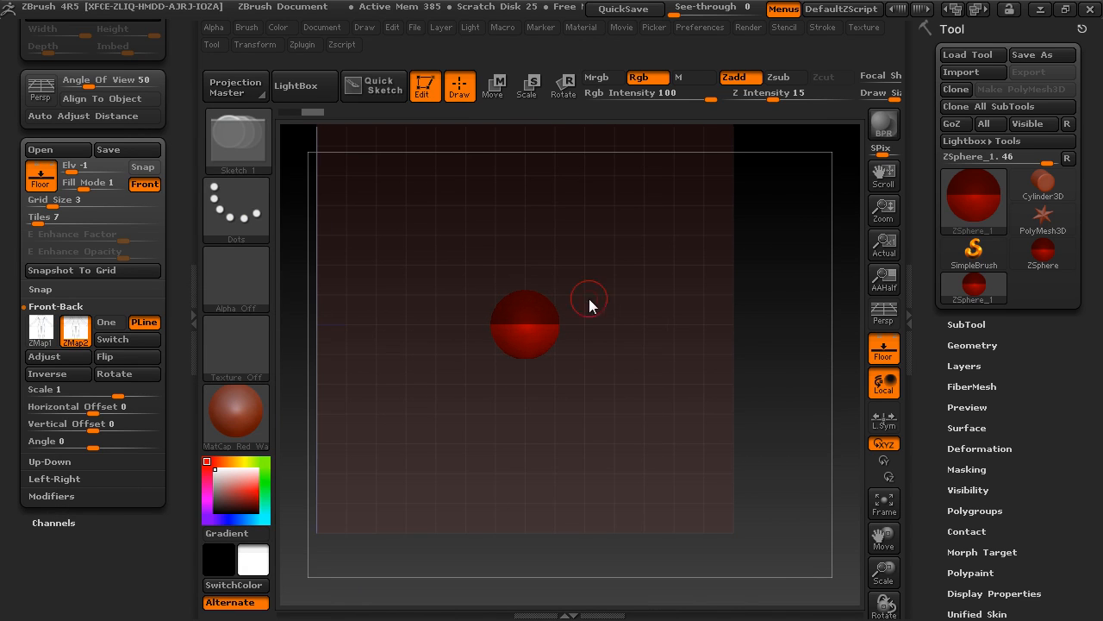
left_click(61, 483)
left_click(49, 372)
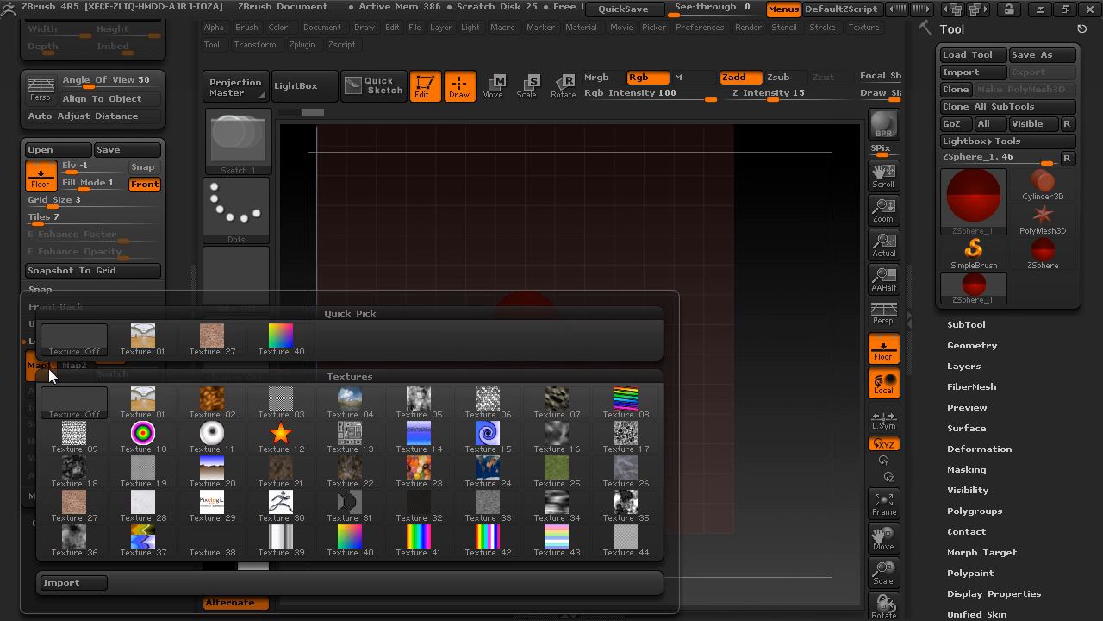
left_click(54, 582)
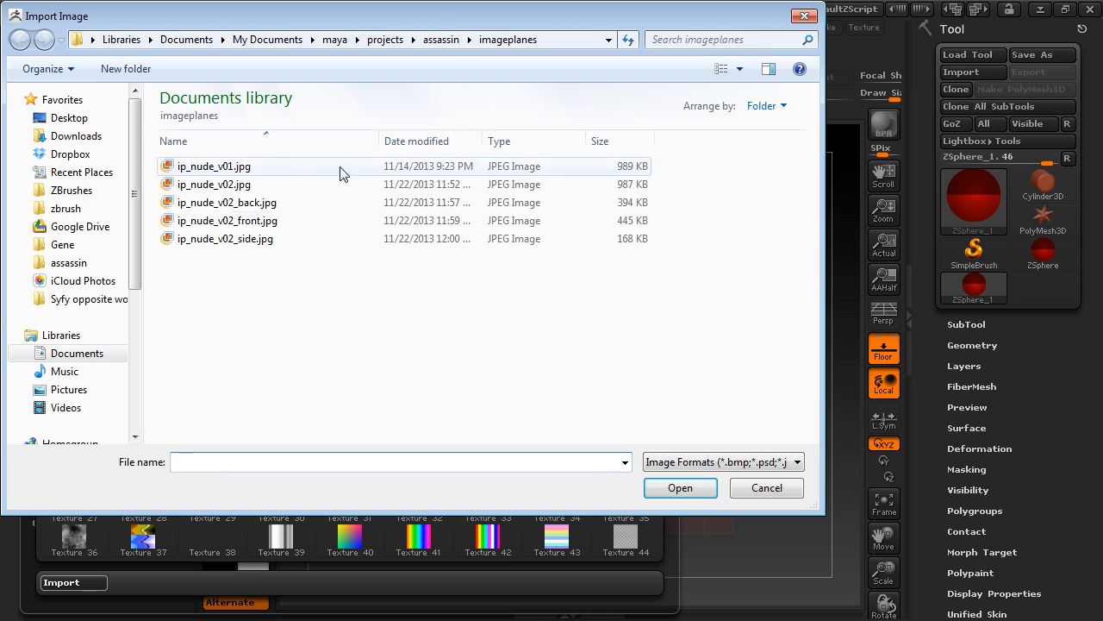
left_click(257, 238)
left_click(681, 488)
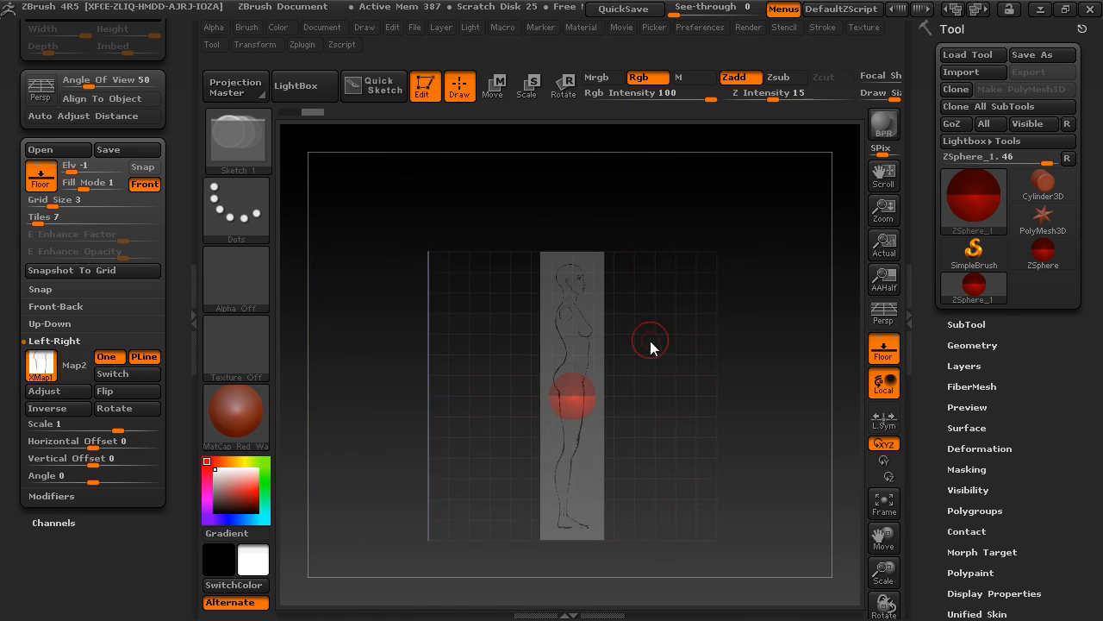
Check the alignment of the front and side reference images with the ZSphere from several angles.
left_click_drag(651, 346, 570, 340)
left_click_drag(523, 369, 458, 364)
left_click_drag(354, 291, 511, 320)
left_click_drag(357, 344, 370, 381, "alt")
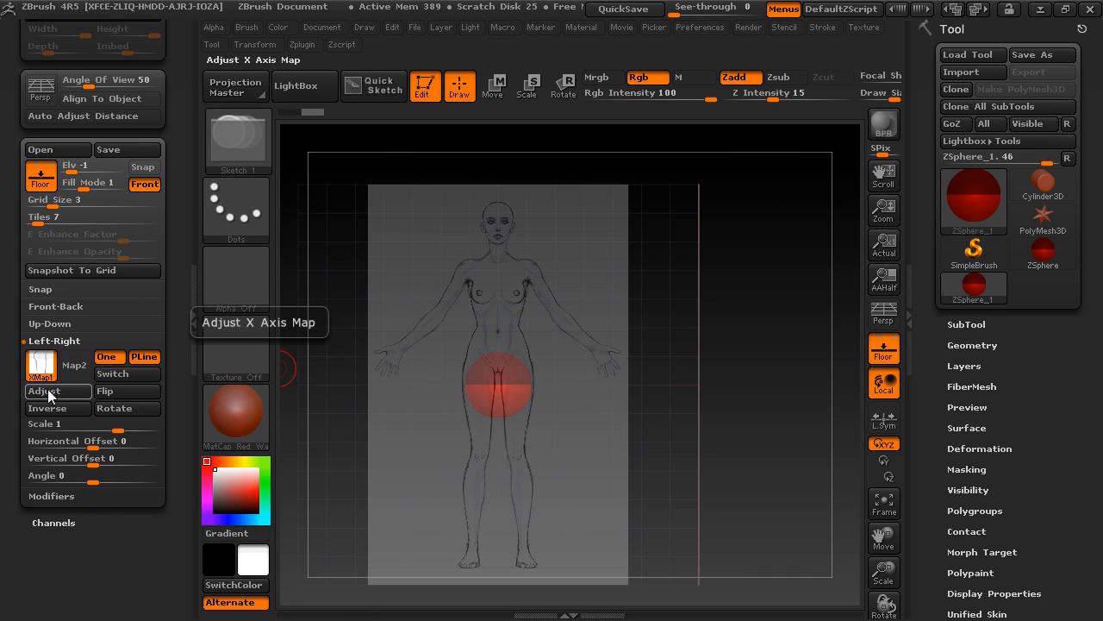
mouse_move(330, 376)
left_mouse_down("alt")
mouse_move(360, 345)
mouse_move(315, 364)
left_mouse_up("alt")
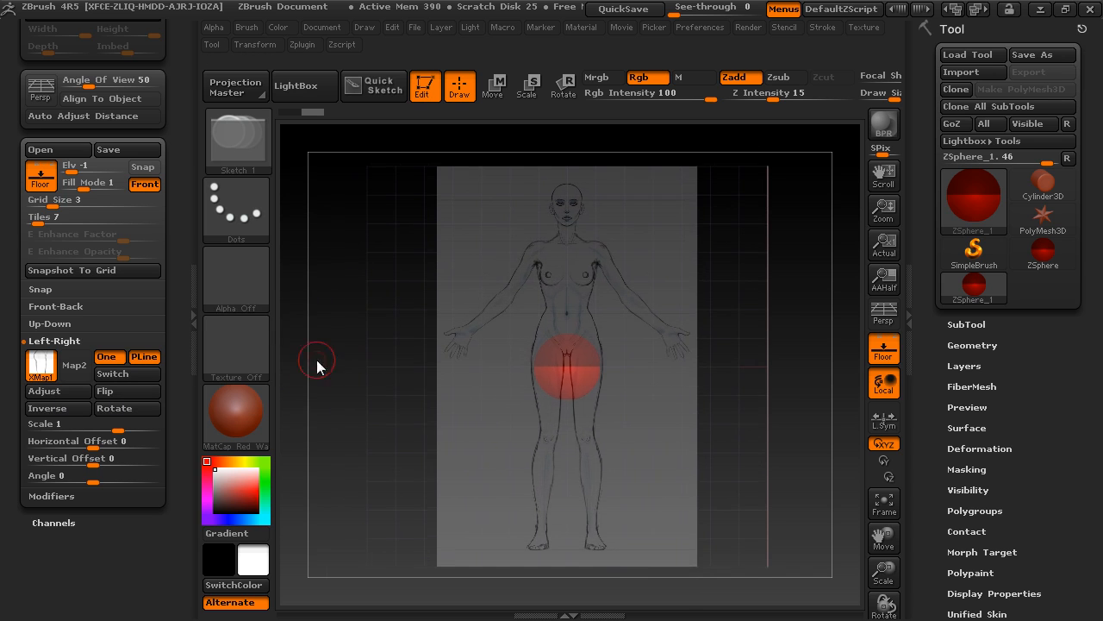
left_click_drag(381, 340, 410, 354, "alt")
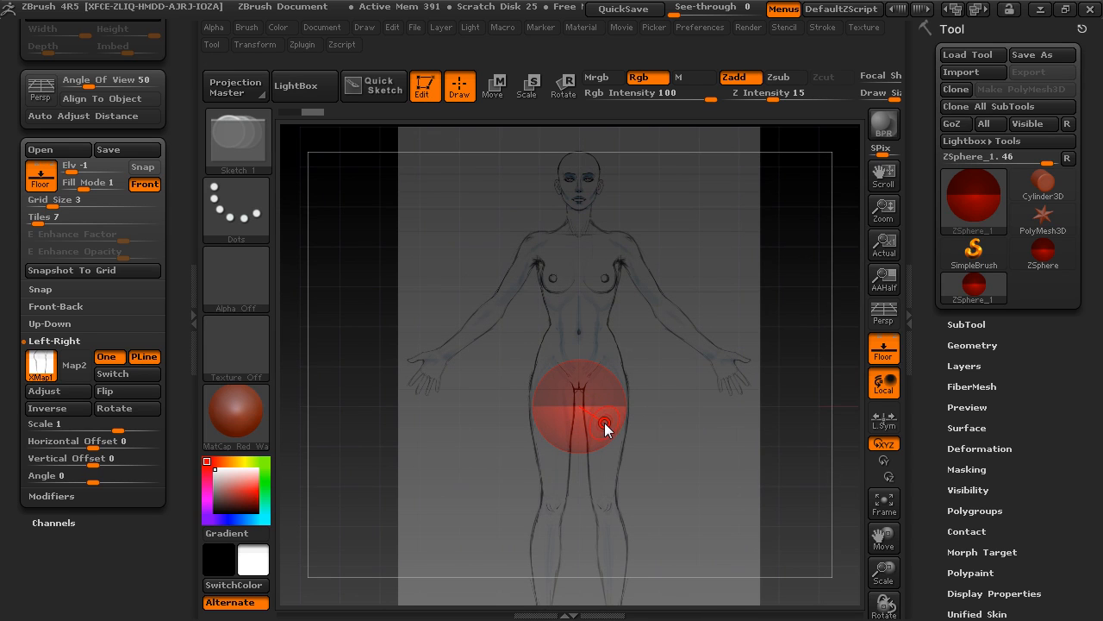
Undo the off-centre stroke on the ZSphere, turn on X symmetry and try drawing a centred child ZSphere above the root.
left_click_drag(609, 424, 646, 436)
key("ctrl+z")
key("x")
mouse_move(579, 364)
left_mouse_down()
mouse_move(613, 374)
mouse_move(583, 369)
mouse_move(583, 402)
left_mouse_up()
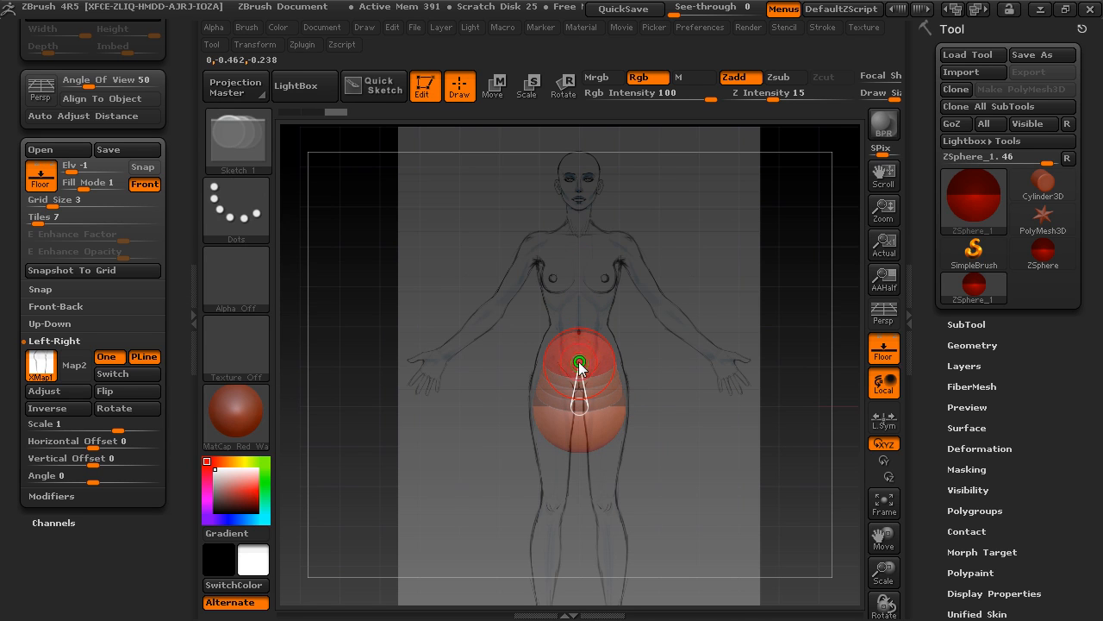
left_click_drag(579, 356, 580, 358)
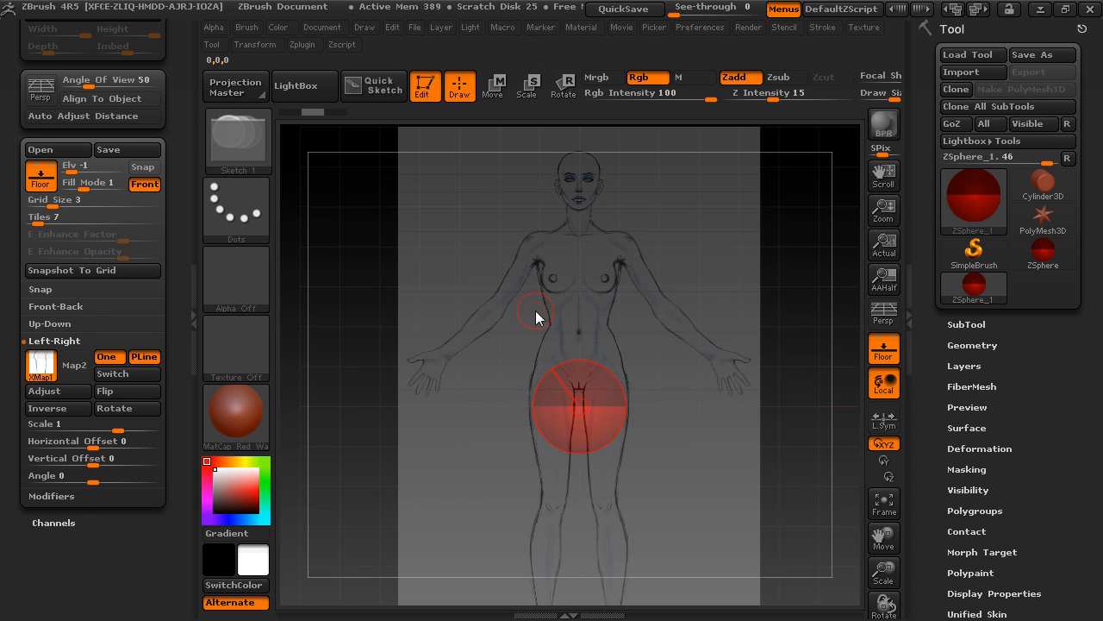
Move the root ZSphere up to the pelvis and scale it down, using the front and side references.
key("w")
left_click_drag(580, 410, 587, 375)
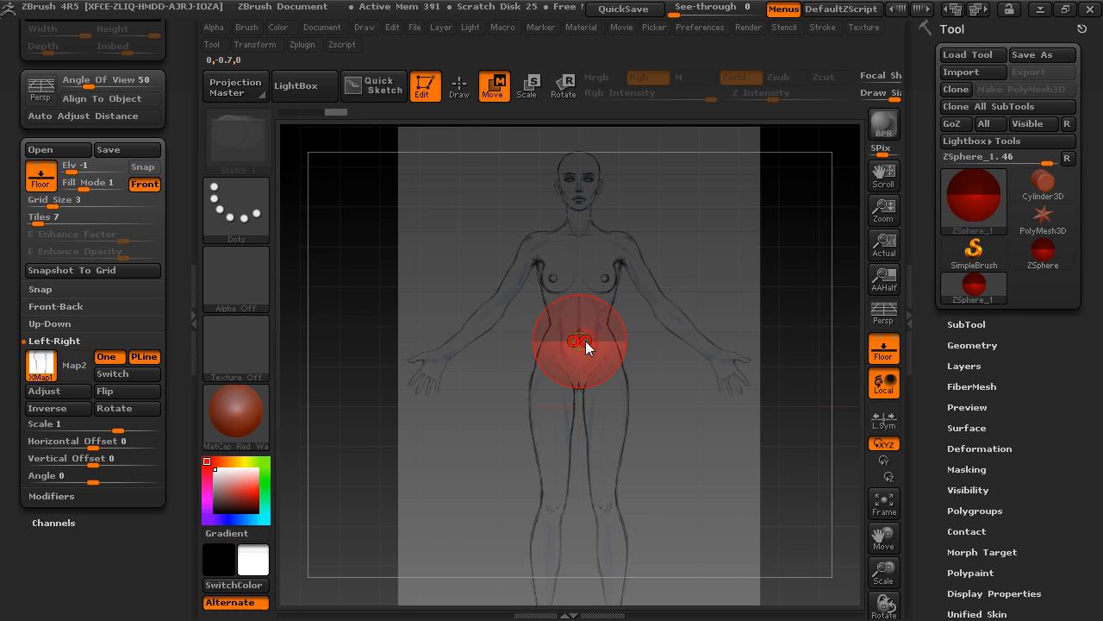
left_click_drag(581, 345, 644, 343)
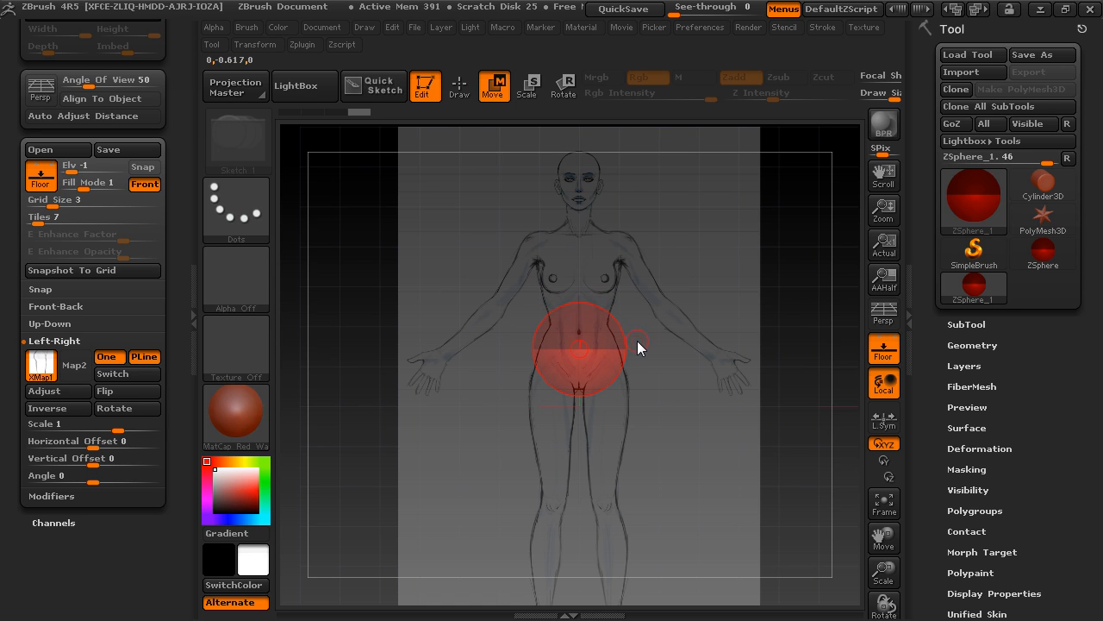
key("e")
left_click_drag(581, 357, 567, 312)
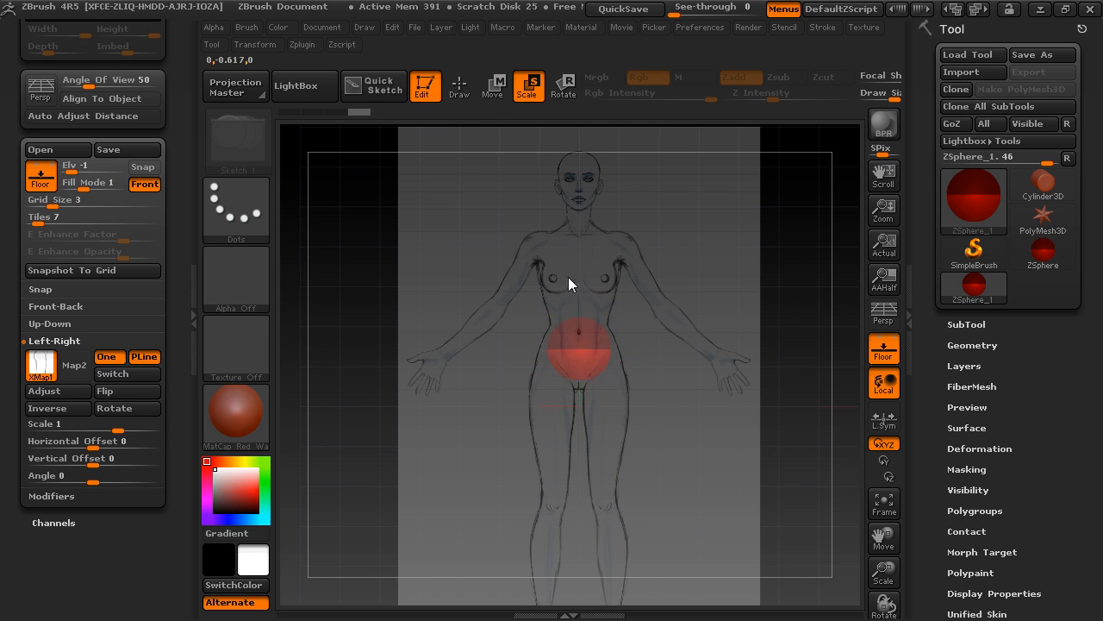
left_click_drag(575, 272, 579, 285)
left_click_drag(668, 398, 577, 337, "shift")
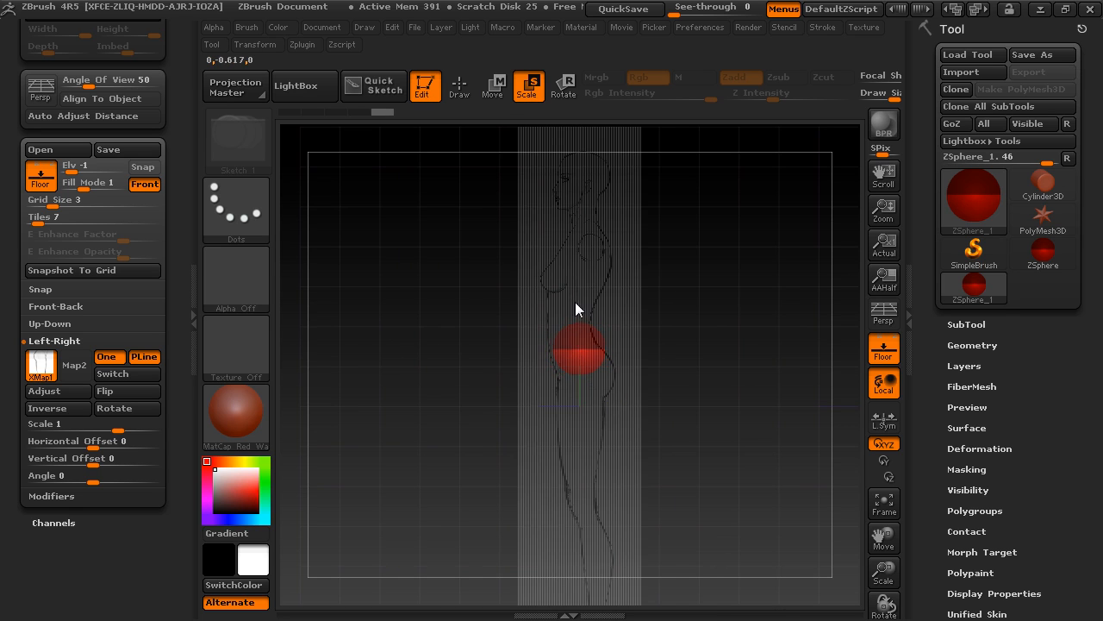
key("w")
left_click_drag(495, 379, 629, 332, "shift")
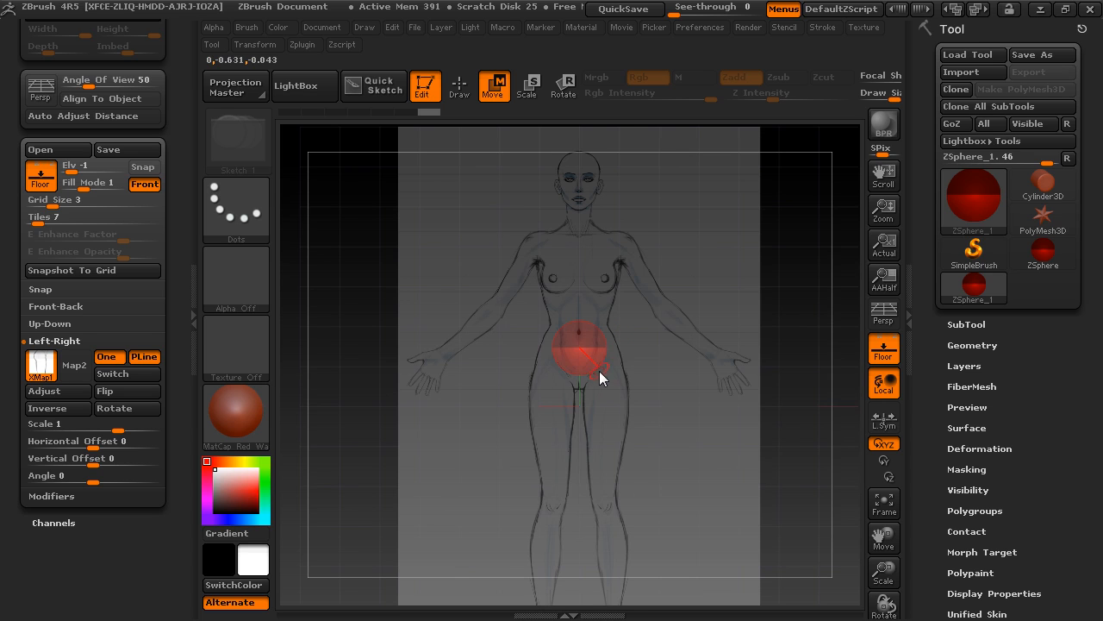
Draw a symmetrical pair of child ZSpheres from the root and move them out to the hips.
key("q")
left_click_drag(599, 363, 606, 375)
key("w")
left_click_drag(654, 418, 665, 304, "alt")
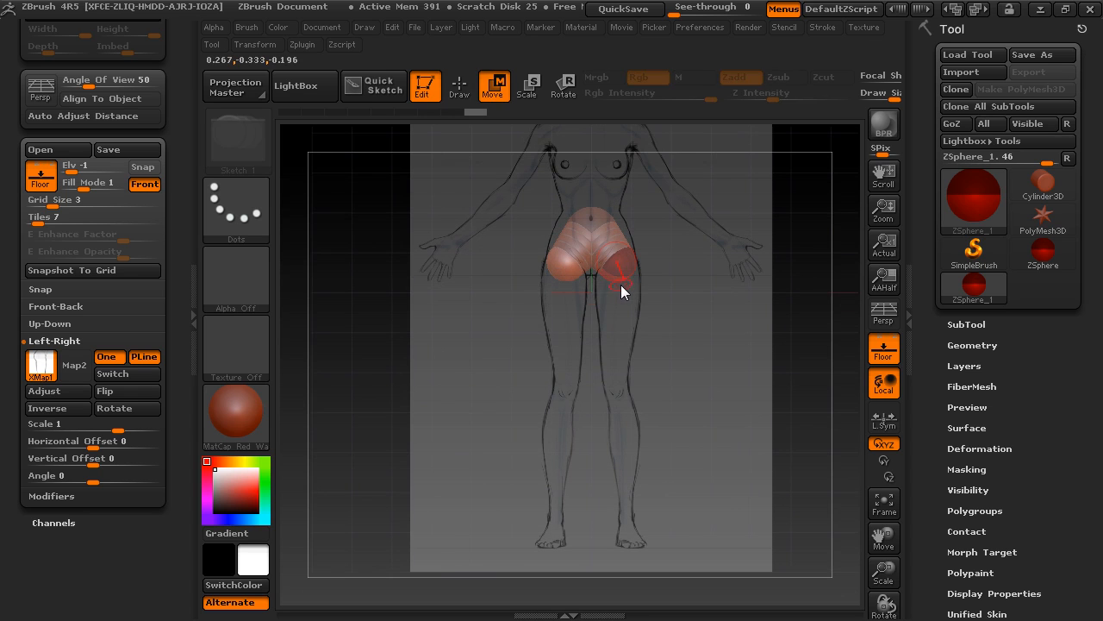
Extend ZSpheres from the hips down to the knees, and insert and size a mid-thigh pair to fit the front reference.
key("q")
left_click_drag(616, 279, 615, 382)
key("w")
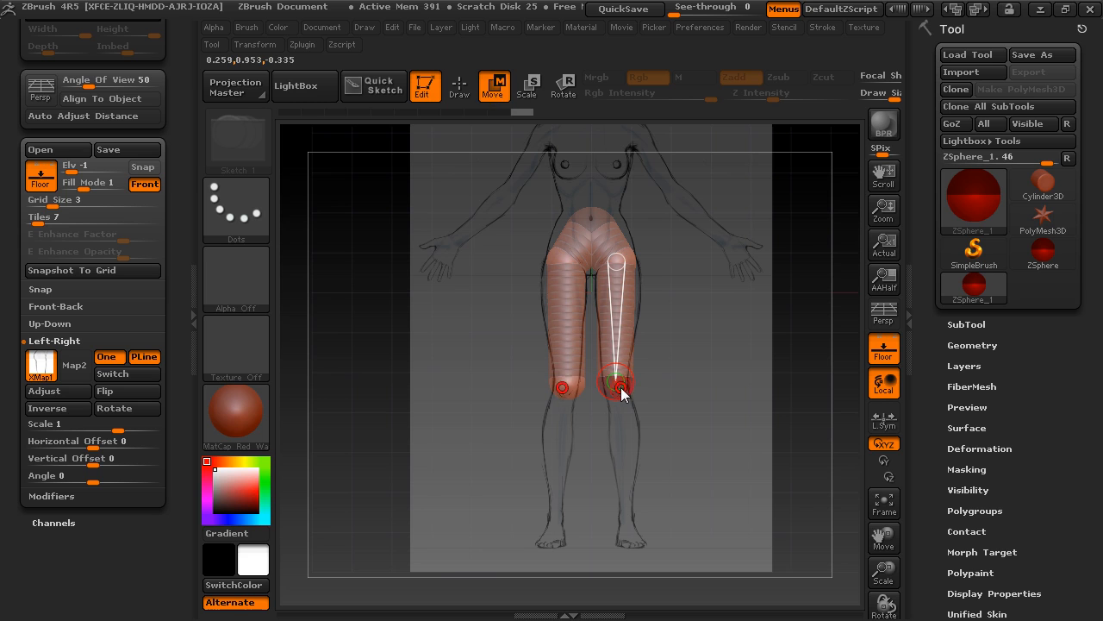
key("e")
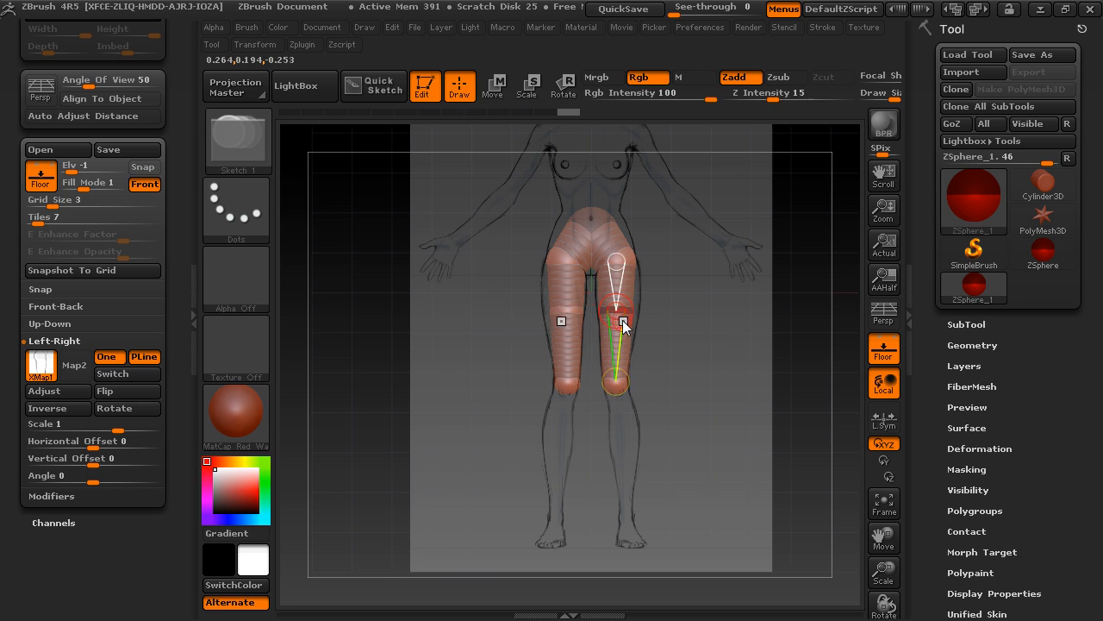
key("w")
key("e")
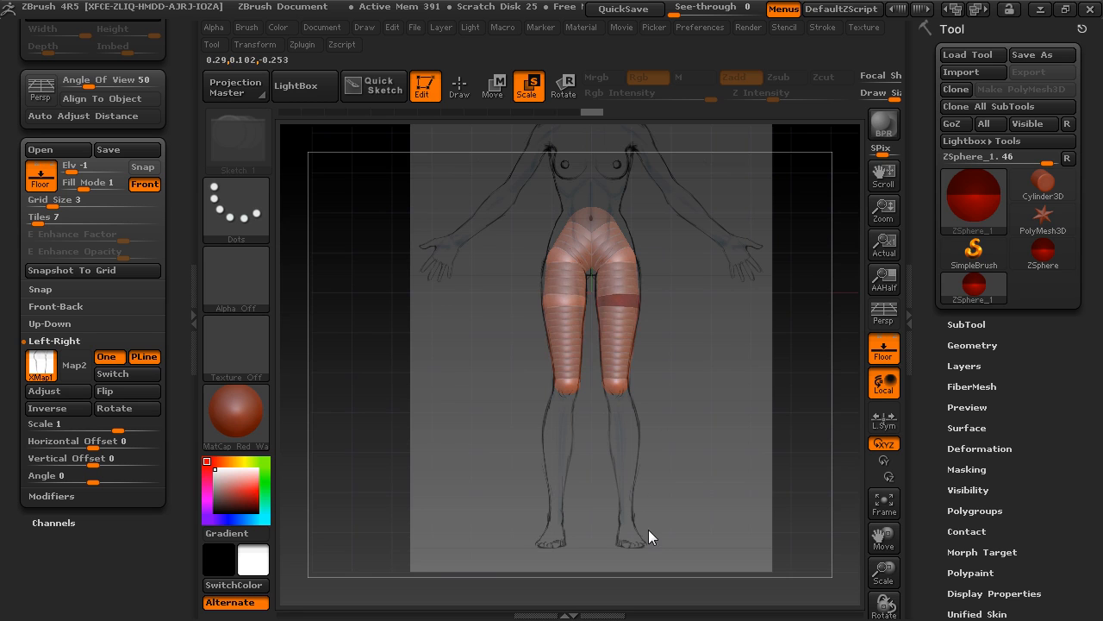
Reposition the hip, thigh and knee ZSpheres in side view to follow the leg outline of the side reference.
left_click_drag(654, 390, 616, 321)
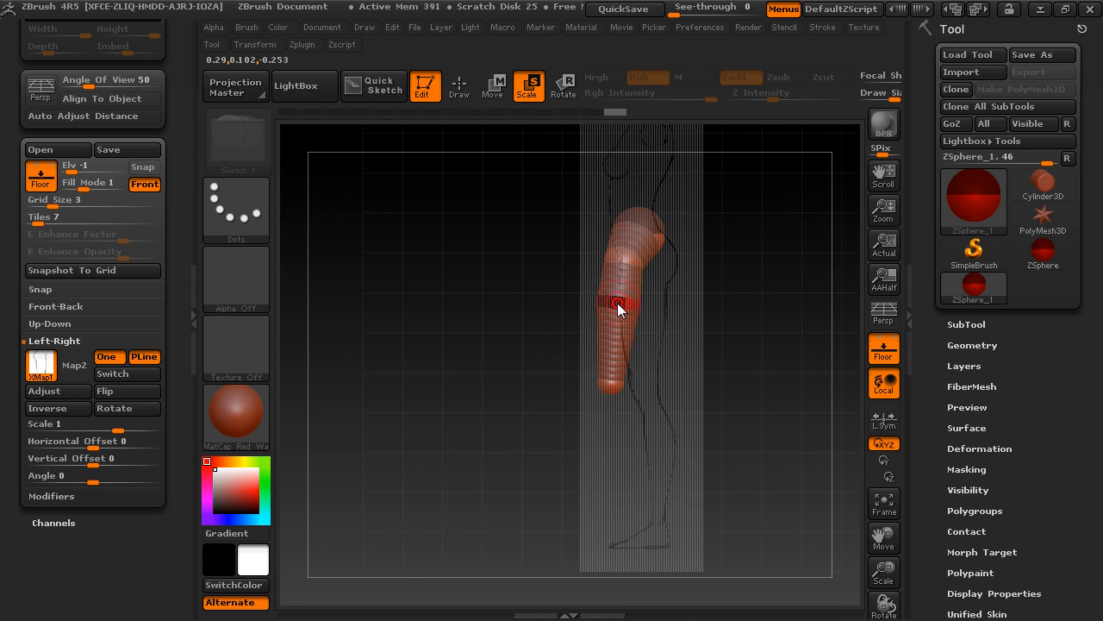
key("q")
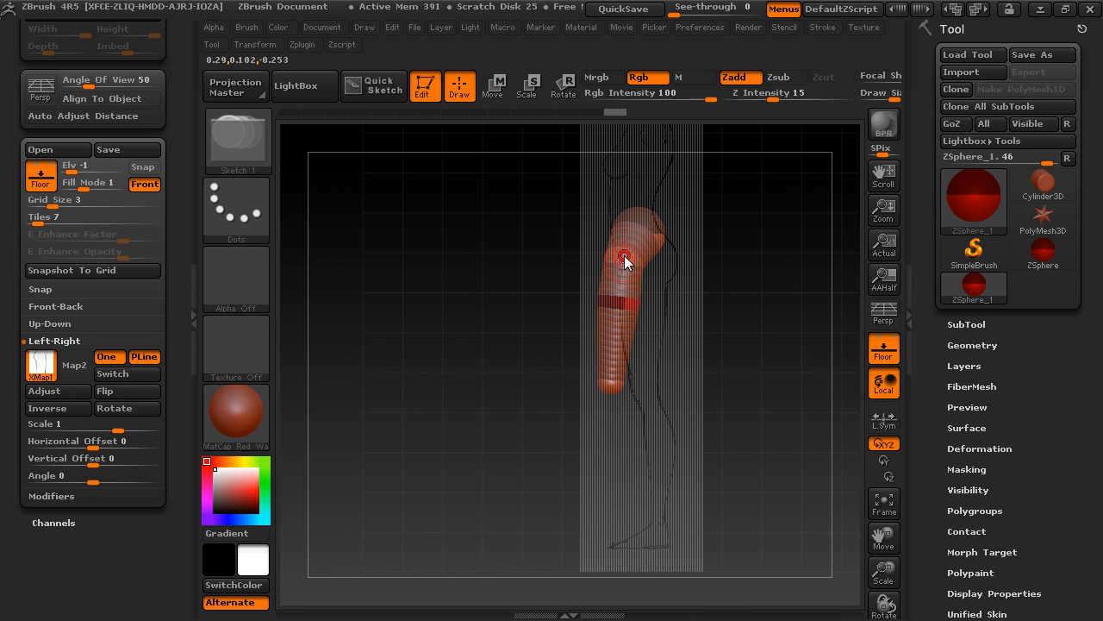
key("w")
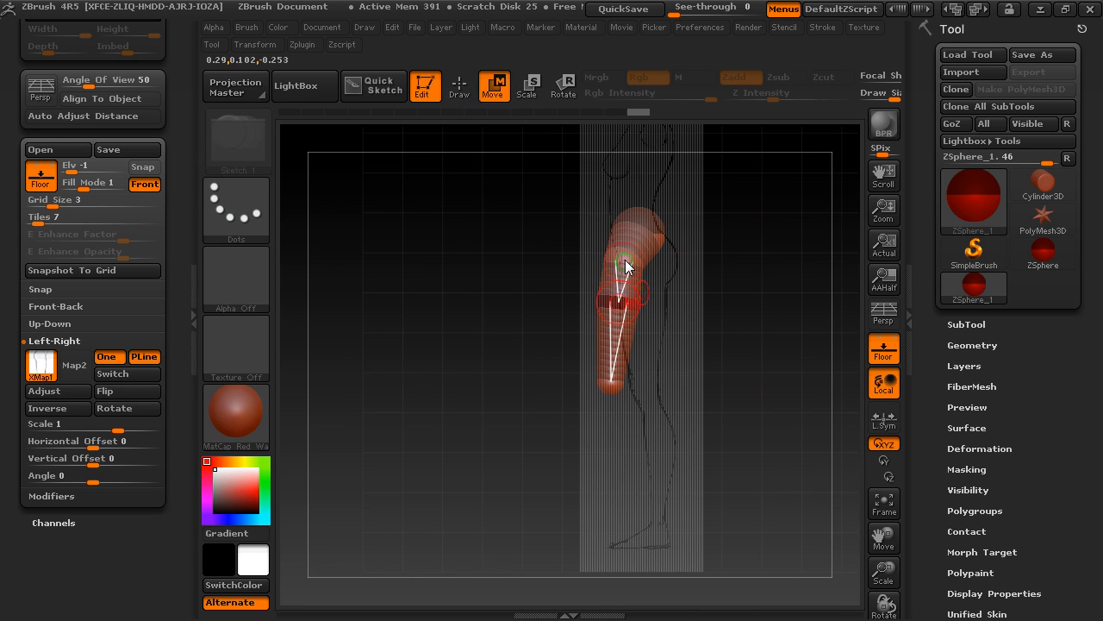
left_click_drag(628, 264, 640, 307)
left_click_drag(615, 376, 642, 391)
left_click_drag(577, 350, 537, 369, "alt")
left_click_drag(624, 335, 620, 323)
mouse_move(554, 380)
left_mouse_down("alt")
mouse_move(547, 348)
mouse_move(586, 281)
left_mouse_up("alt")
Draw a child ZSphere on the underside of the knee and move it down to the ankle in side view.
key("q")
left_click_drag(586, 242, 603, 296, "shift")
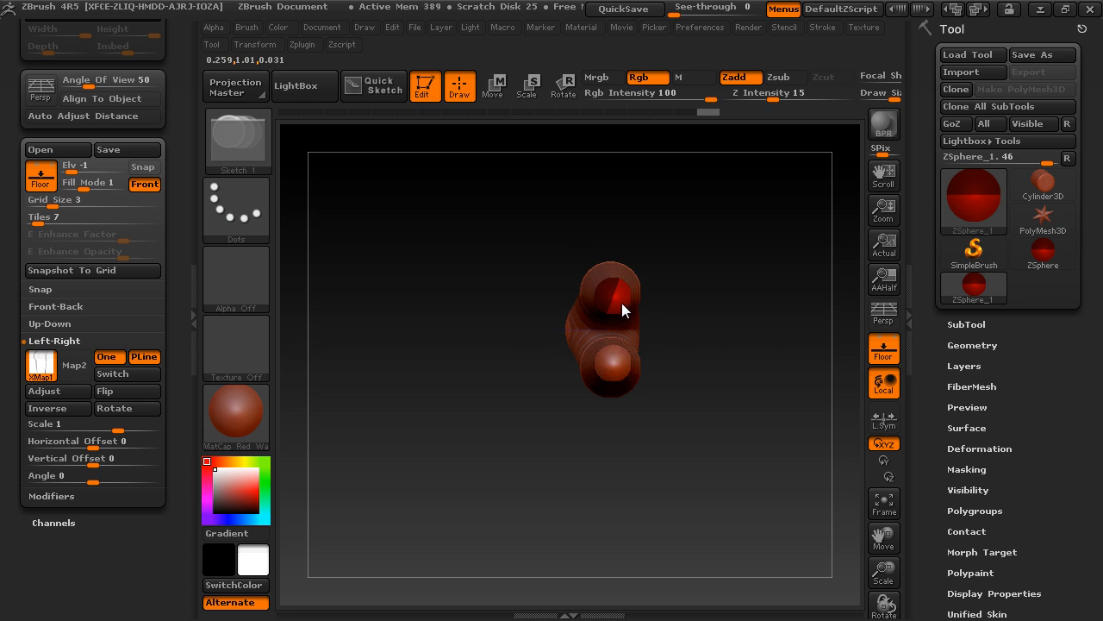
left_click(623, 305)
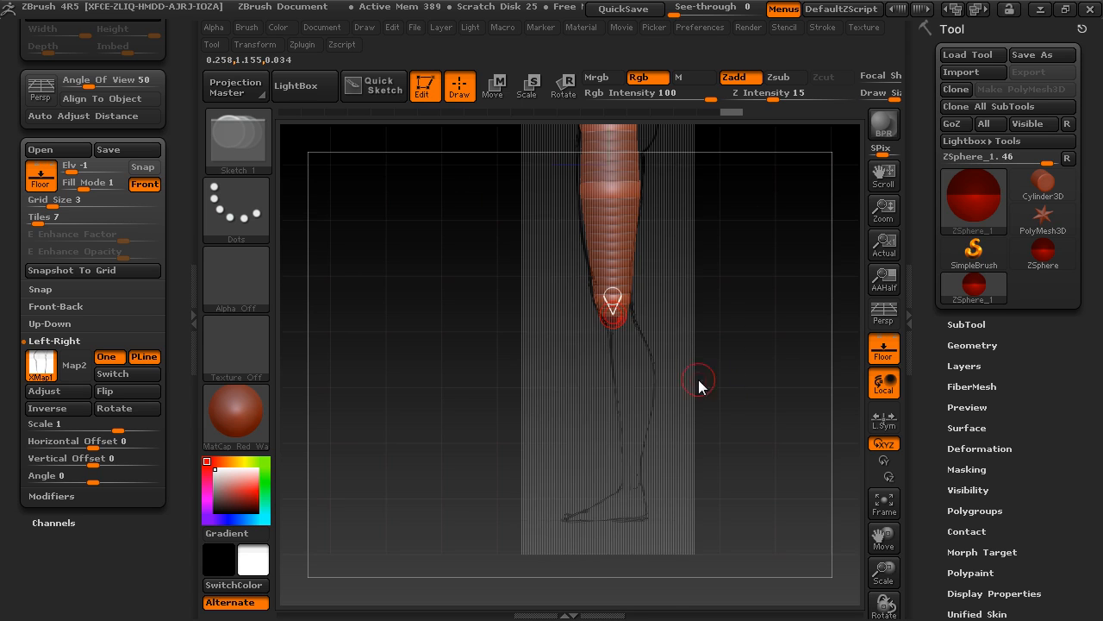
key("w")
left_click_drag(615, 321, 634, 483)
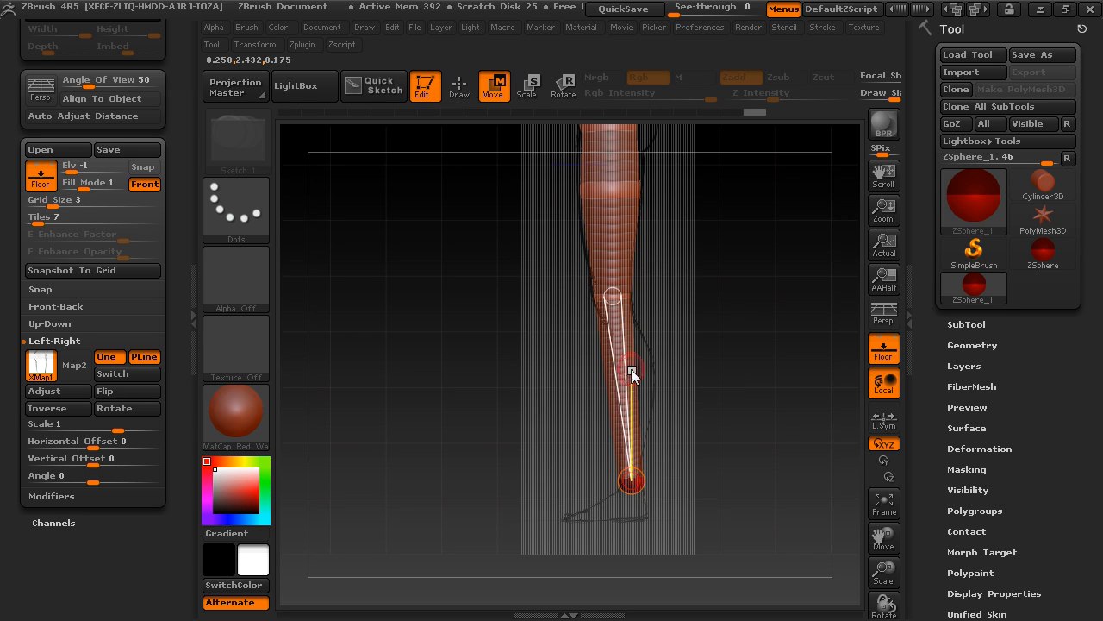
Insert a ZSphere midway between knee and ankle and move it back into the calf of the side reference.
key("q")
left_click(624, 375)
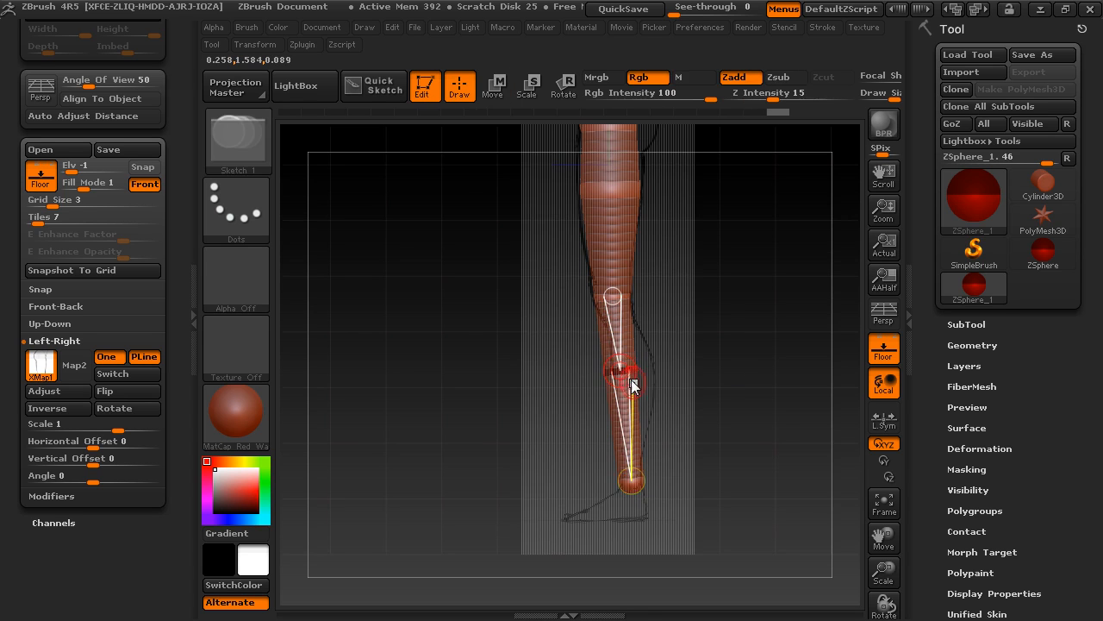
key("w")
left_click_drag(620, 370, 637, 379)
key("e")
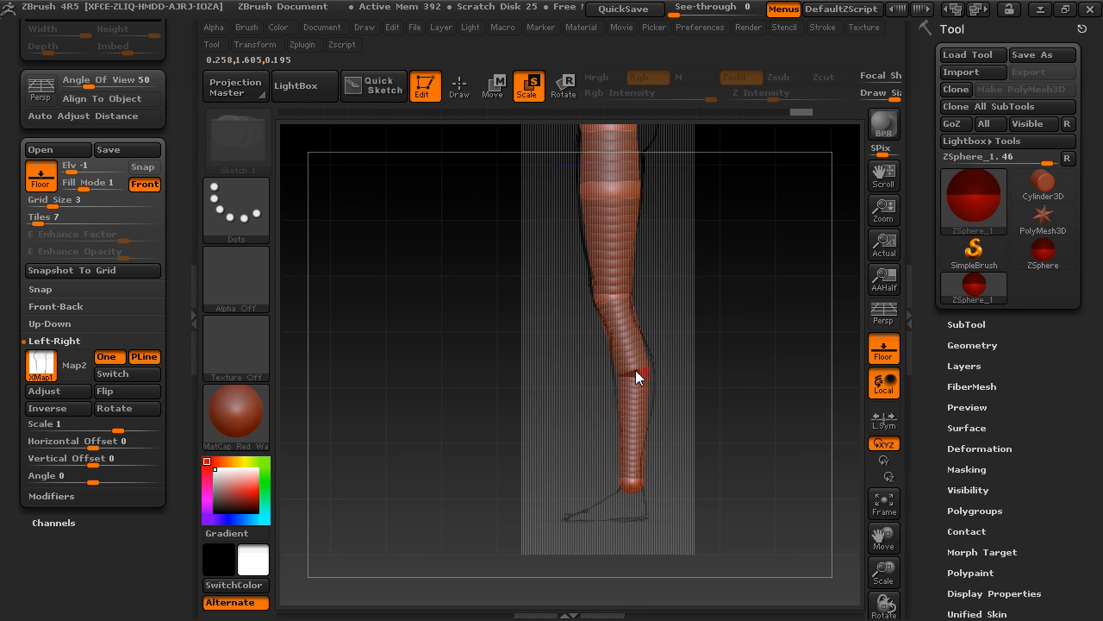
Adjust the calf and ankle ZSpheres sideways in front view to match the lower legs of the front reference.
left_click_drag(717, 445, 592, 407)
key("w")
left_click_drag(635, 374, 650, 373)
key("a")
left_click_drag(644, 335, 672, 347)
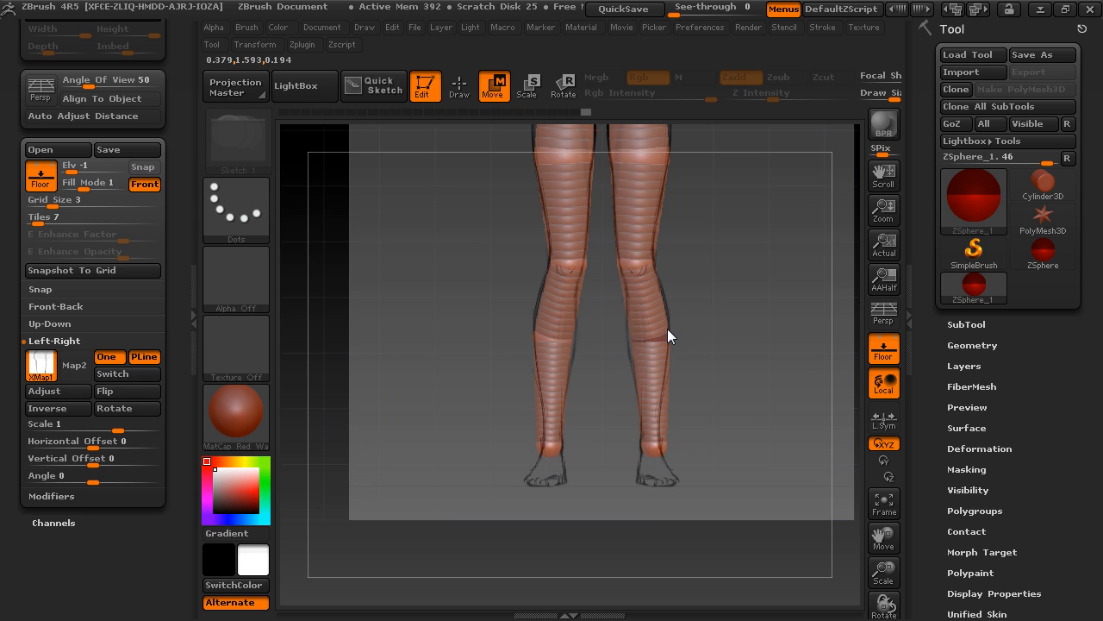
left_click_drag(667, 330, 658, 335)
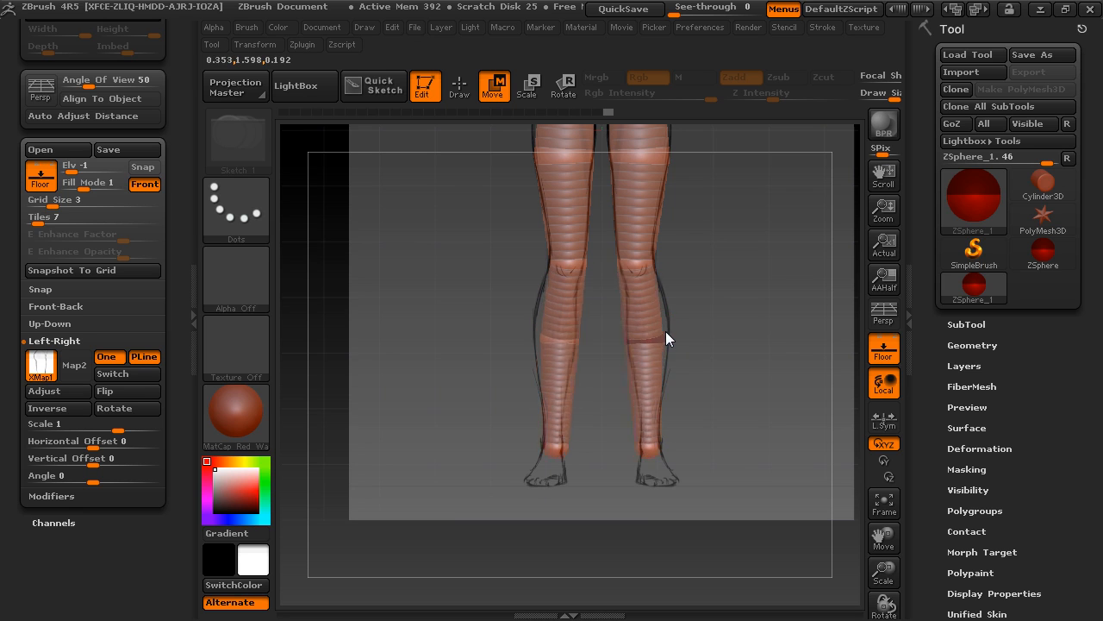
left_click_drag(642, 447, 635, 348)
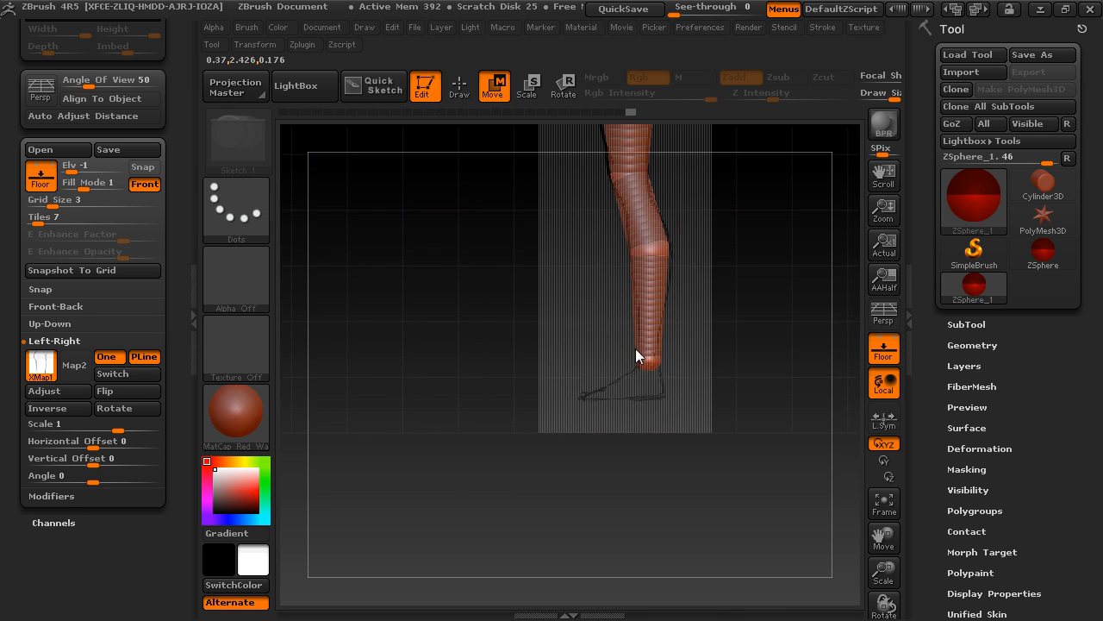
Add a ZSphere below the ankle and move it down into the heel of the side reference.
key("q")
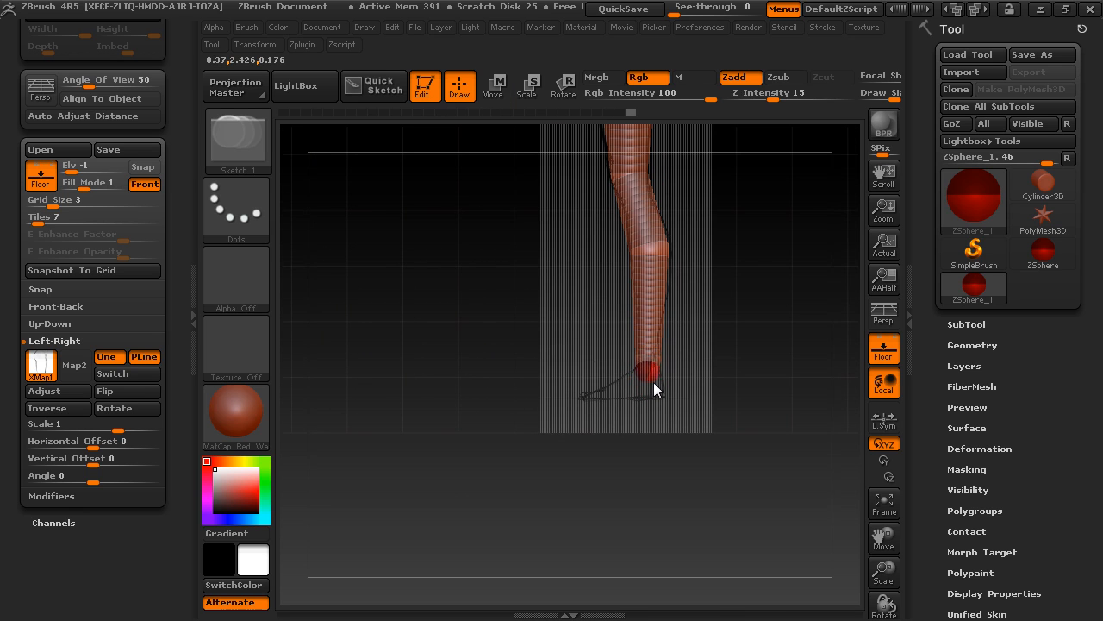
key("w")
mouse_move(652, 388)
left_mouse_down()
mouse_move(636, 407)
mouse_move(653, 407)
left_mouse_up()
key("q")
key("w")
mouse_move(637, 390)
left_mouse_down("shift")
mouse_move(677, 370)
mouse_move(638, 375)
mouse_move(642, 397)
left_mouse_up("shift")
Draw a child ZSphere from the front of the heel and move it forward to the toes.
key("q")
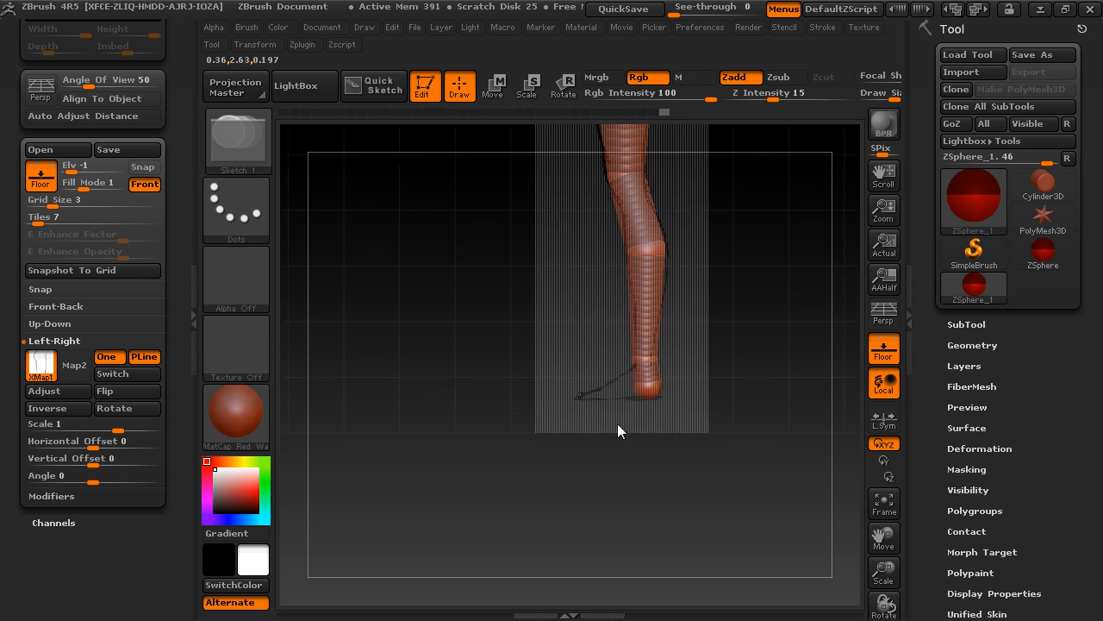
left_click_drag(611, 431, 667, 420, "shift")
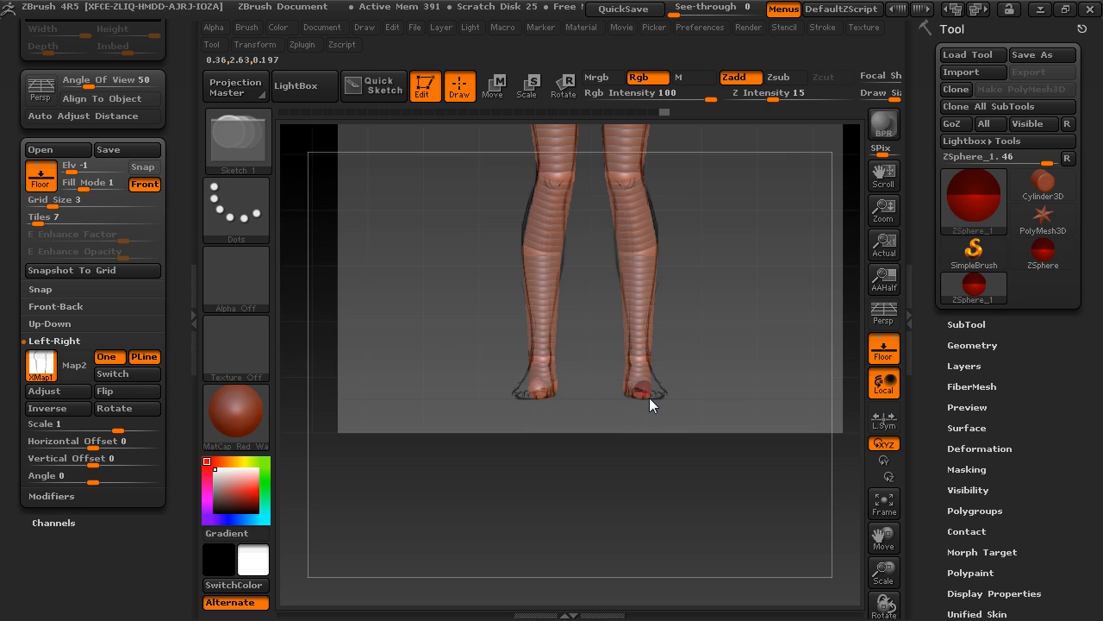
left_click_drag(698, 371, 638, 383, "shift")
key("w")
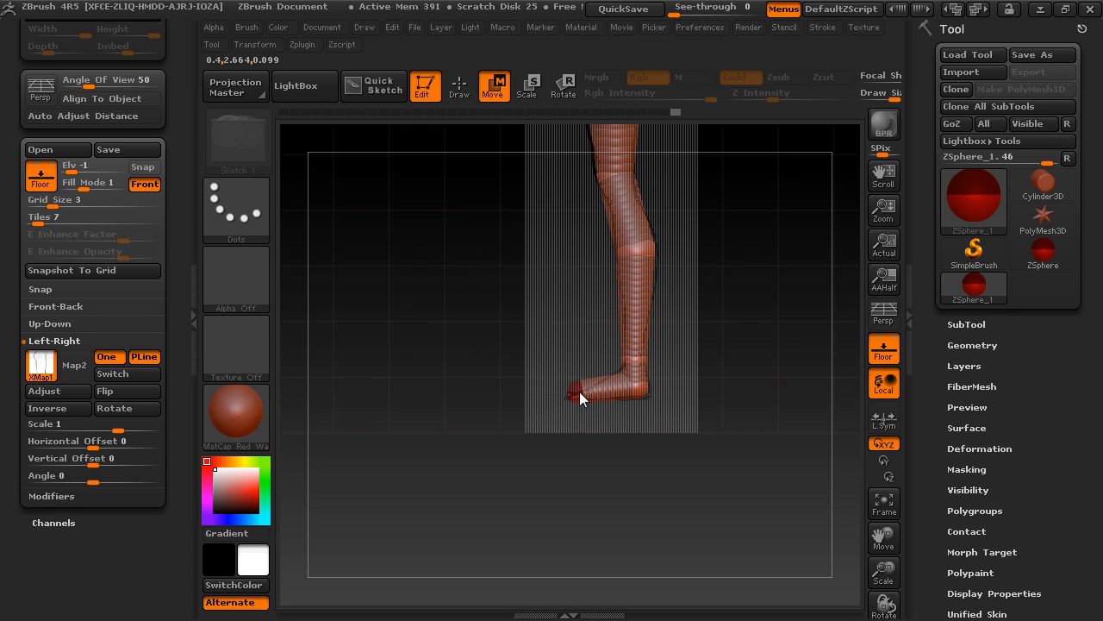
left_click_drag(577, 393, 634, 385)
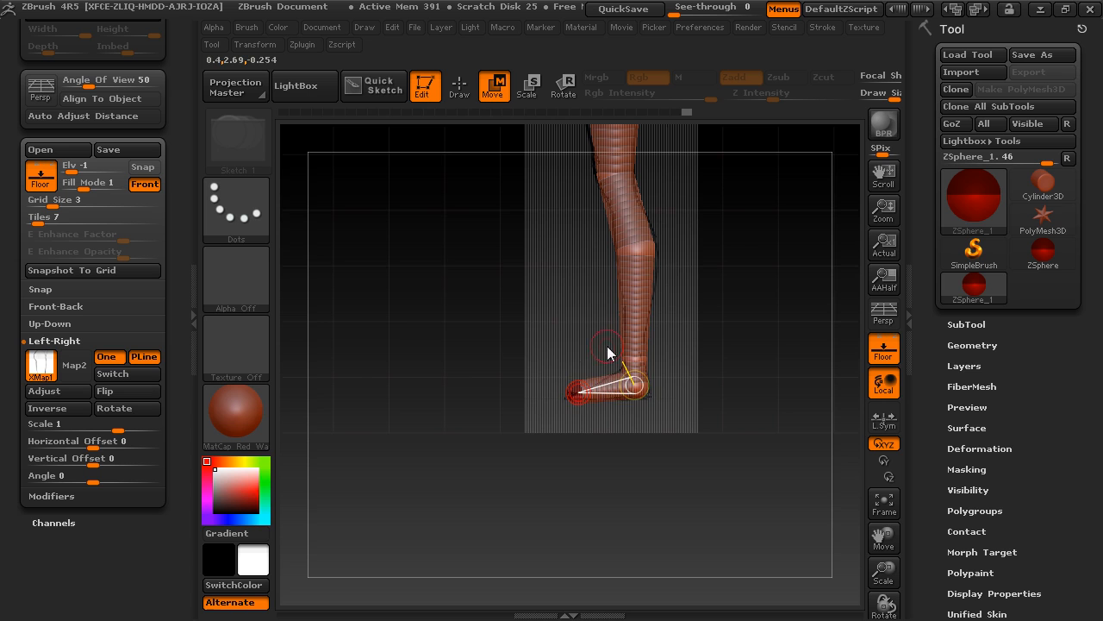
Extend the armature up from the pelvis with a waist ZSphere and a child ZSphere moved up to the upper chest in front view.
left_click_drag(535, 155, 532, 287, "alt")
left_click_drag(545, 198, 548, 298, "alt")
mouse_move(542, 237)
left_mouse_down("alt")
mouse_move(513, 387)
mouse_move(551, 385)
left_mouse_up("alt")
mouse_move(566, 345)
left_mouse_down()
mouse_move(577, 352)
mouse_move(574, 342)
left_mouse_up()
key("q")
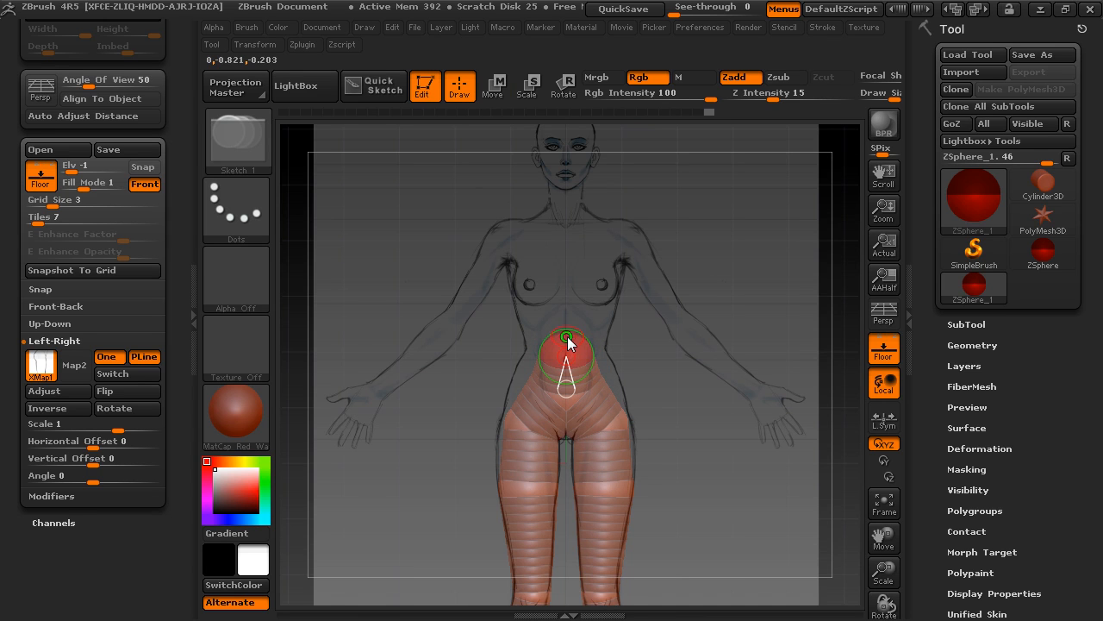
mouse_move(566, 343)
left_mouse_down()
mouse_move(592, 351)
mouse_move(568, 278)
mouse_move(568, 297)
left_mouse_up()
key("w")
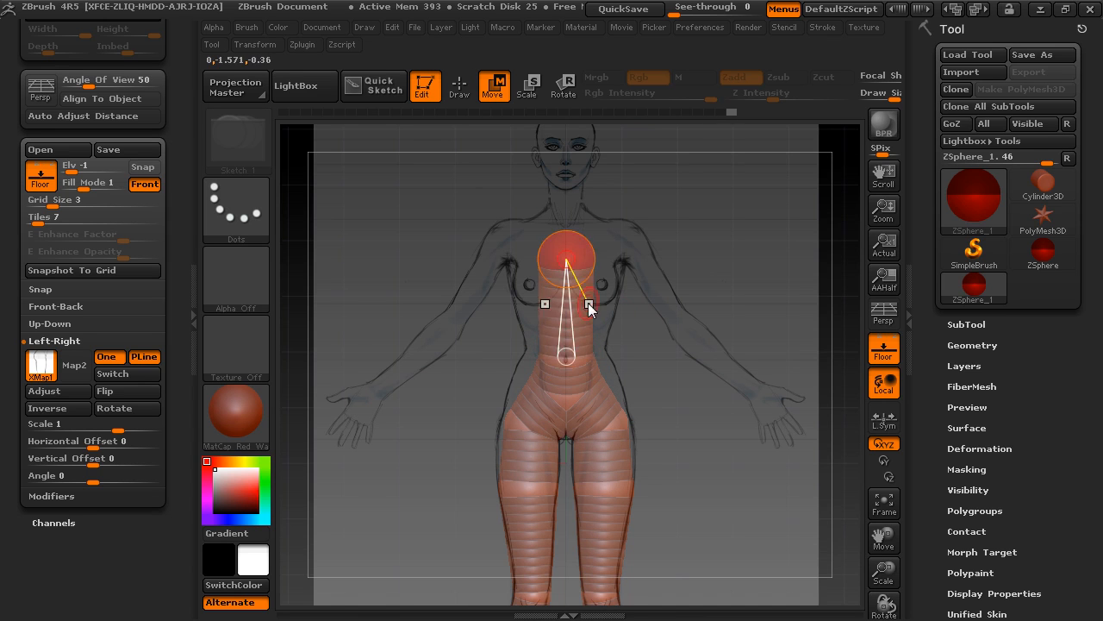
Move the waist and chest ZSpheres in side view to follow the torso curve of the side reference.
left_click_drag(645, 318, 568, 321, "shift")
left_click_drag(566, 280, 586, 261)
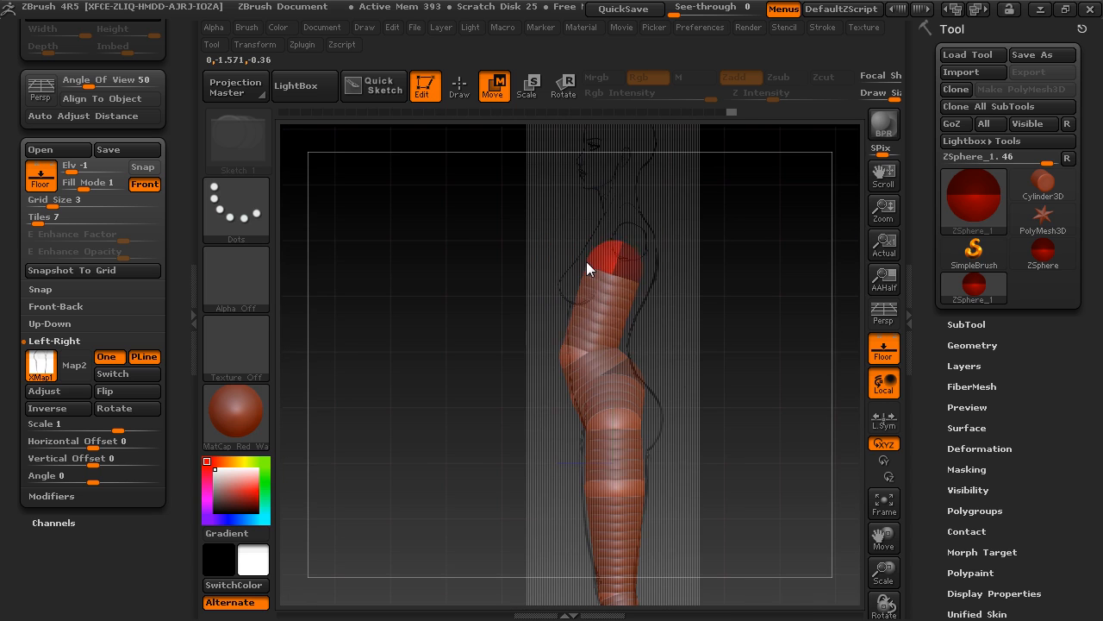
left_click_drag(584, 352, 592, 350)
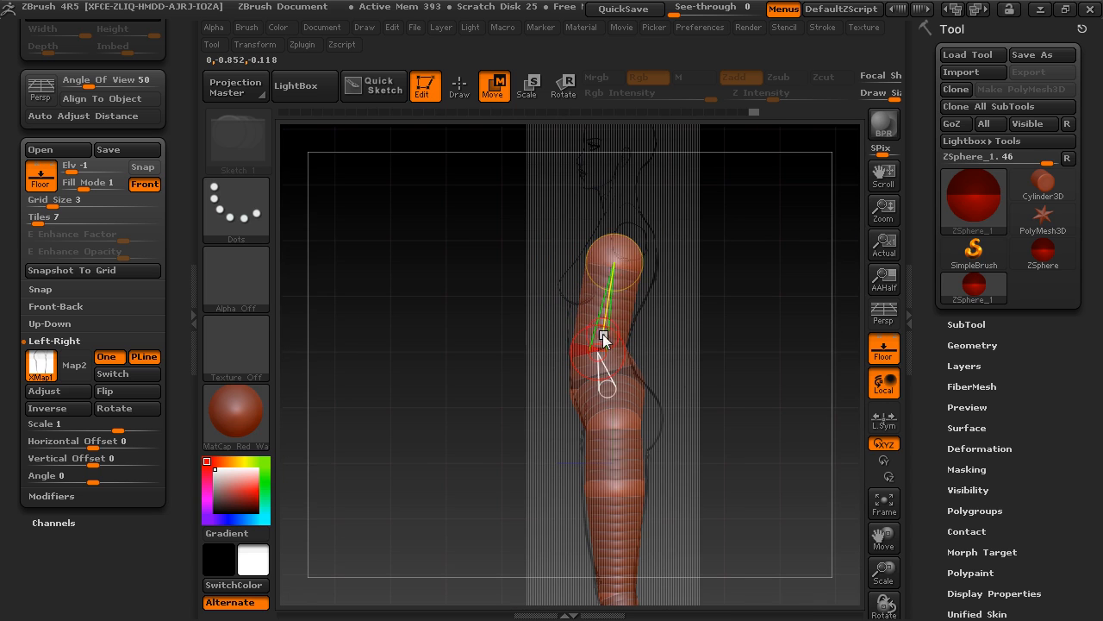
mouse_move(610, 264)
left_mouse_down()
mouse_move(616, 256)
mouse_move(594, 258)
left_mouse_up()
Enlarge the chest ZSphere and reposition it inside the rib cage of the side reference.
mouse_move(508, 254)
left_mouse_down("shift")
mouse_move(649, 244)
mouse_move(759, 363)
mouse_move(682, 498)
mouse_move(697, 280)
mouse_move(646, 283)
left_mouse_up("shift")
key("e")
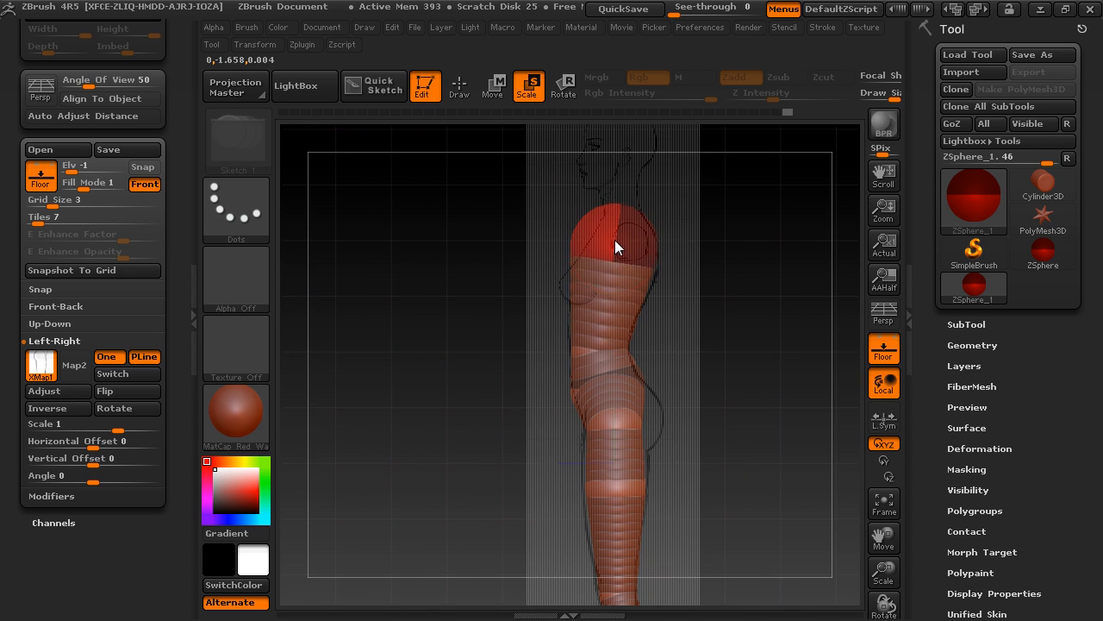
key("w")
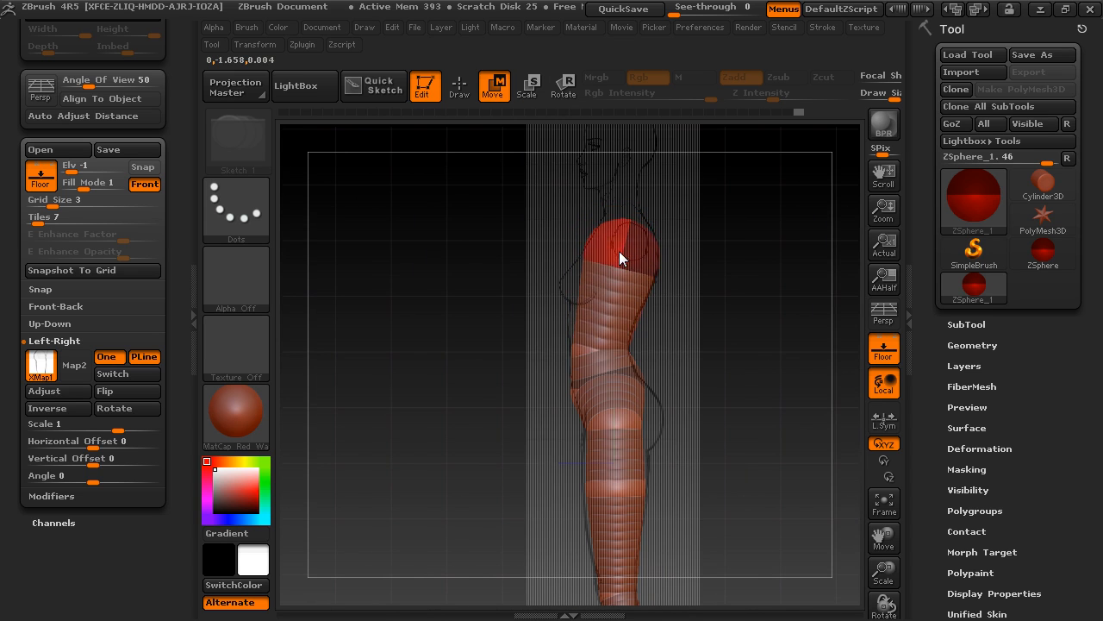
Draw a symmetrical pair of ZSpheres from the sides of the chest and move them out to the shoulders in front view.
left_click_drag(506, 295, 590, 284, "shift")
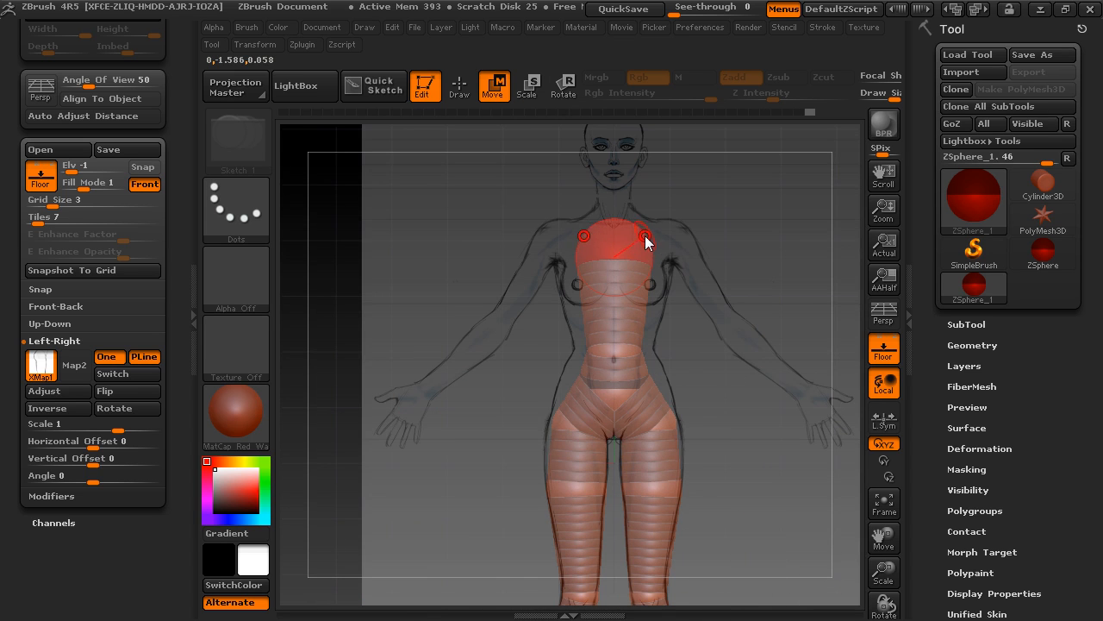
key("q")
mouse_move(645, 239)
left_mouse_down()
mouse_move(659, 249)
mouse_move(658, 236)
mouse_move(676, 235)
left_mouse_up()
key("w")
left_click_drag(725, 325, 656, 226, "alt")
Draw child ZSpheres from the shoulders, move them down to the wrists of the front reference and size them to fit.
key("q")
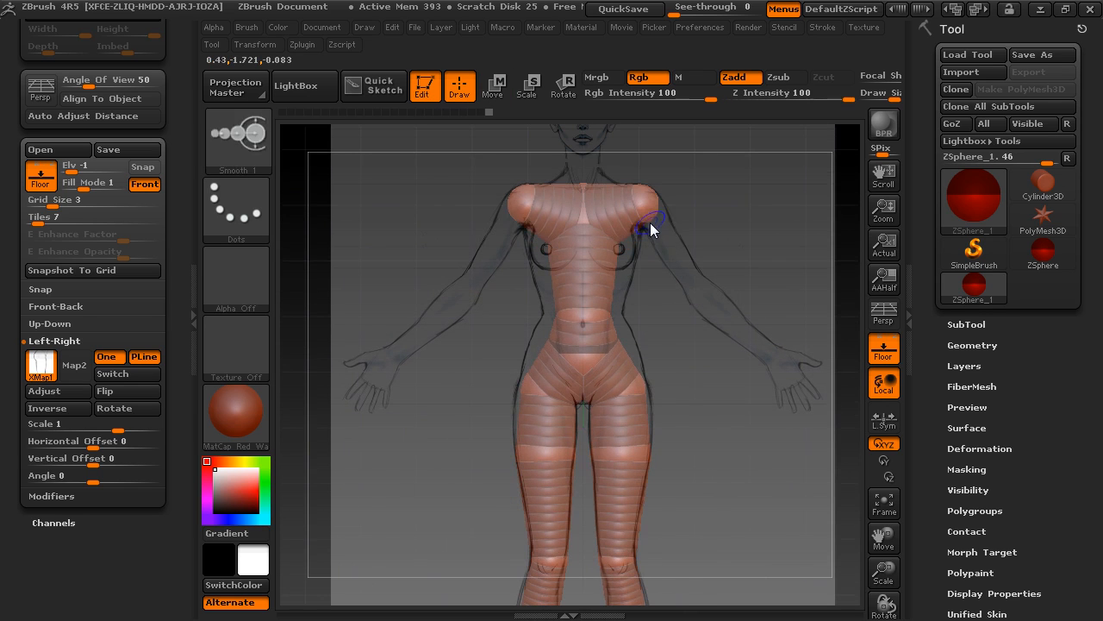
mouse_move(651, 222)
left_mouse_down()
mouse_move(715, 320)
mouse_move(768, 352)
mouse_move(739, 294)
mouse_move(763, 198)
mouse_move(745, 158)
left_mouse_up()
key("w")
key("e")
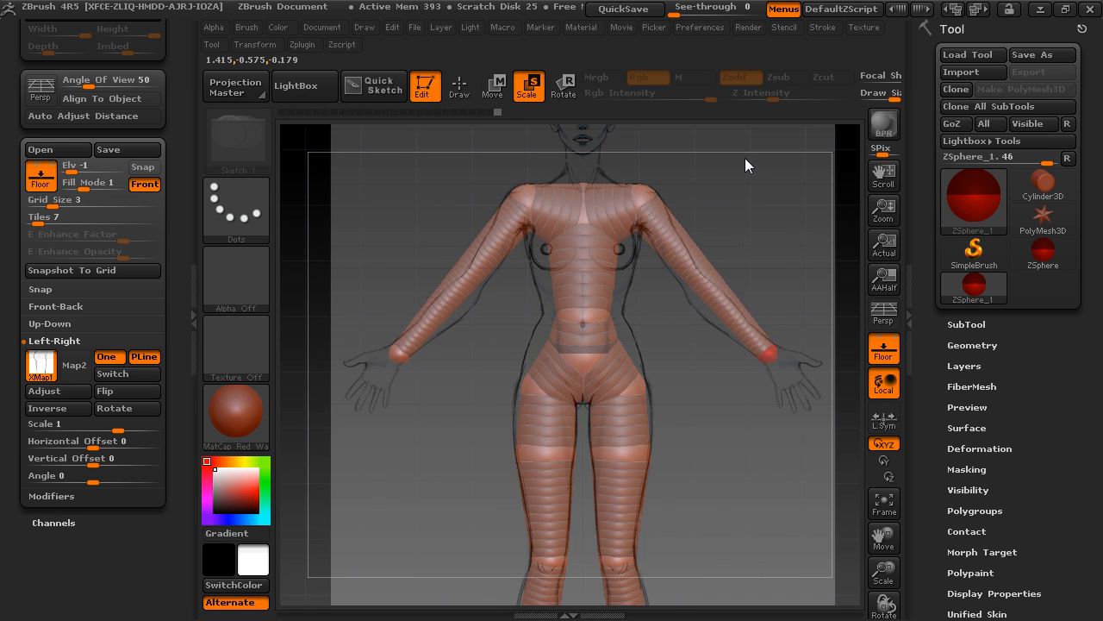
Insert a ZSphere midway along each arm, then move and scale it to fit the elbow of the front reference.
key("q")
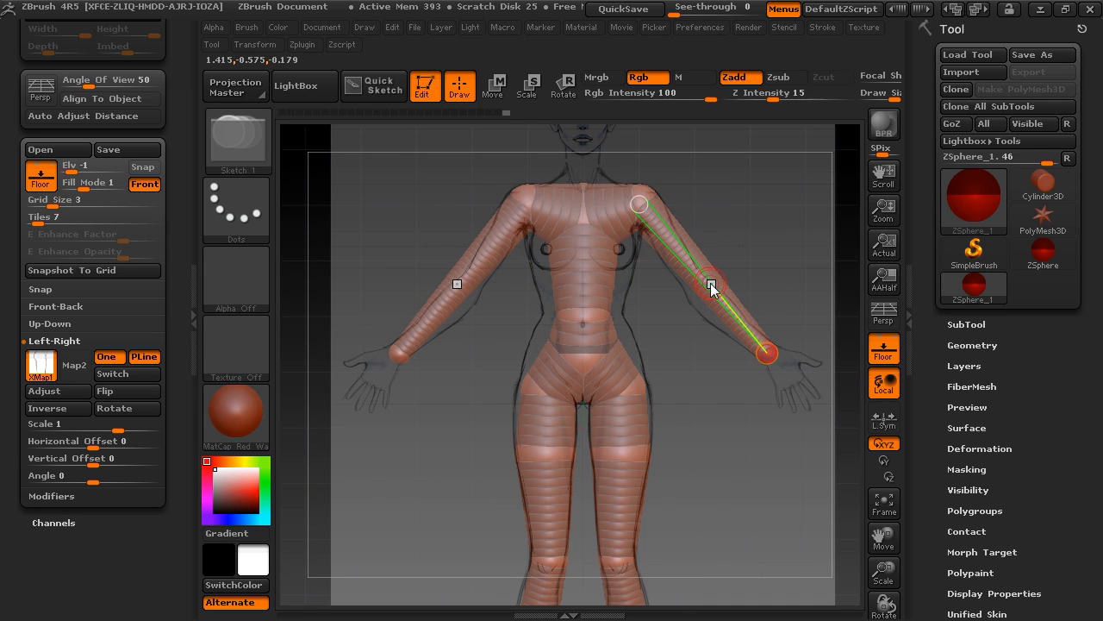
left_click(710, 282)
left_click_drag(712, 282, 694, 282)
key("e")
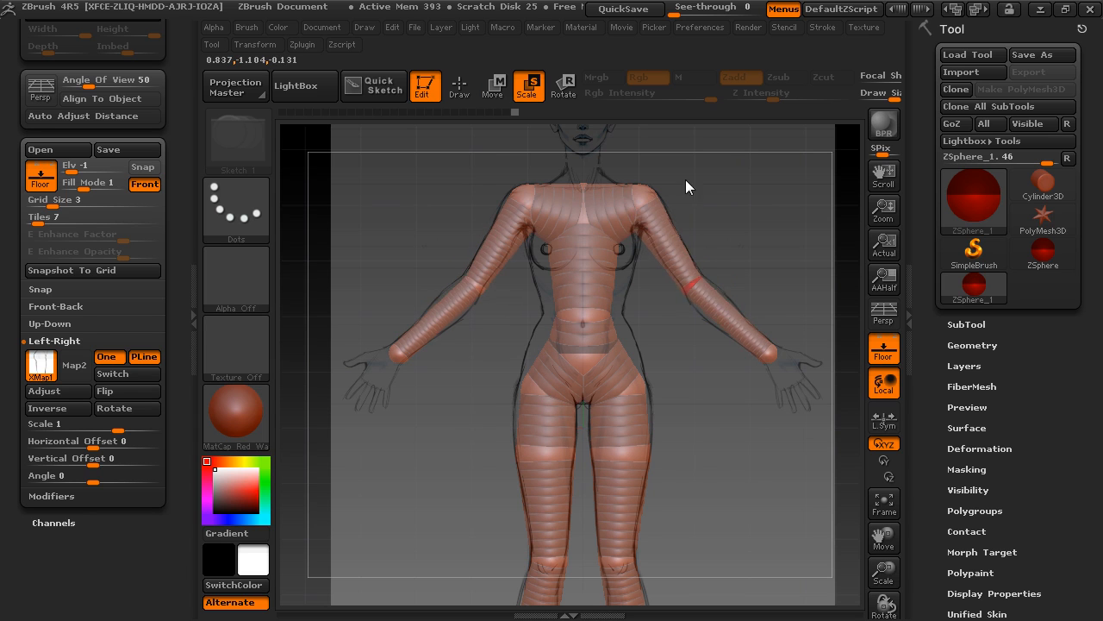
key("w")
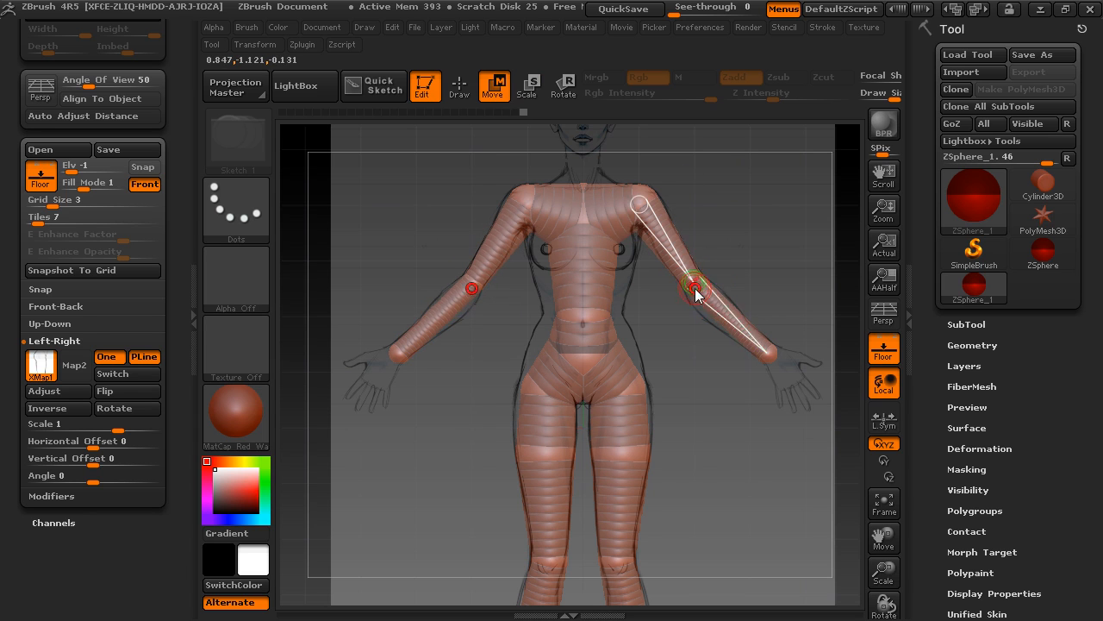
Move the shoulder and elbow ZSpheres backward in side view to correct the depth of the arm.
left_click_drag(754, 279, 694, 277, "shift")
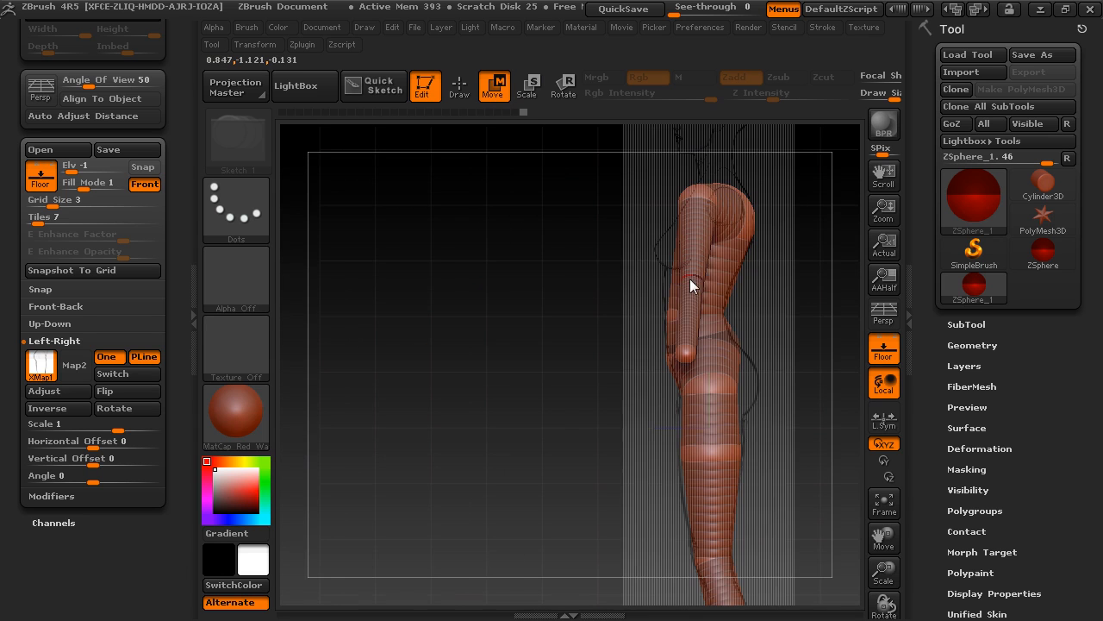
left_click_drag(723, 202, 692, 281)
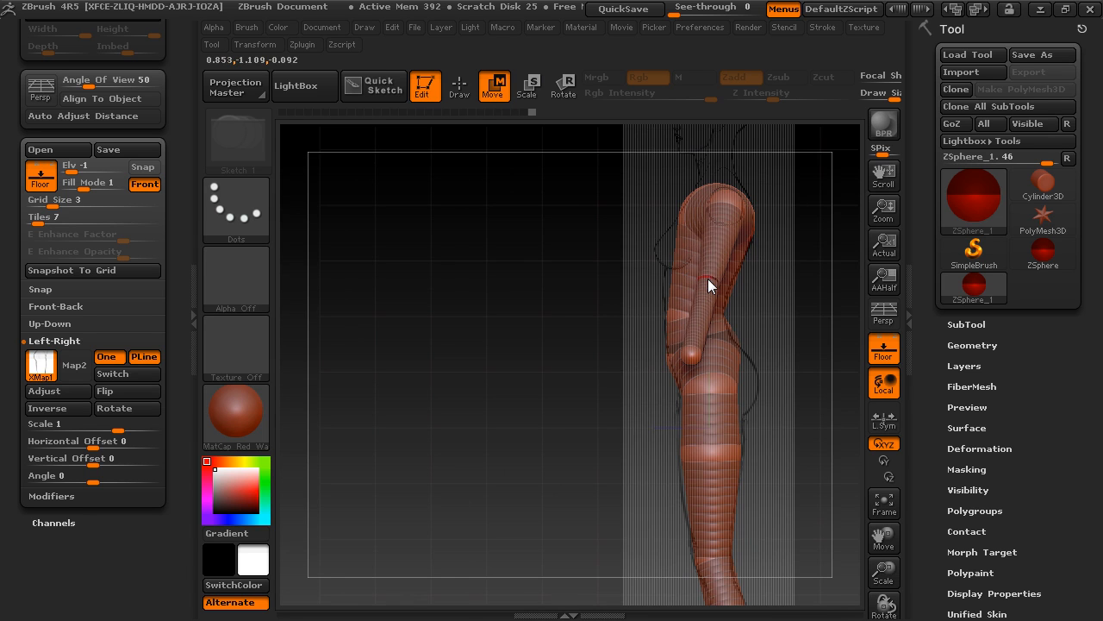
left_click_drag(711, 280, 793, 287)
Insert a ZSphere on each forearm just below the elbow and scale it to the forearm's thickness in front view.
left_click_drag(593, 317, 673, 322)
left_click_drag(779, 302, 670, 261, "alt")
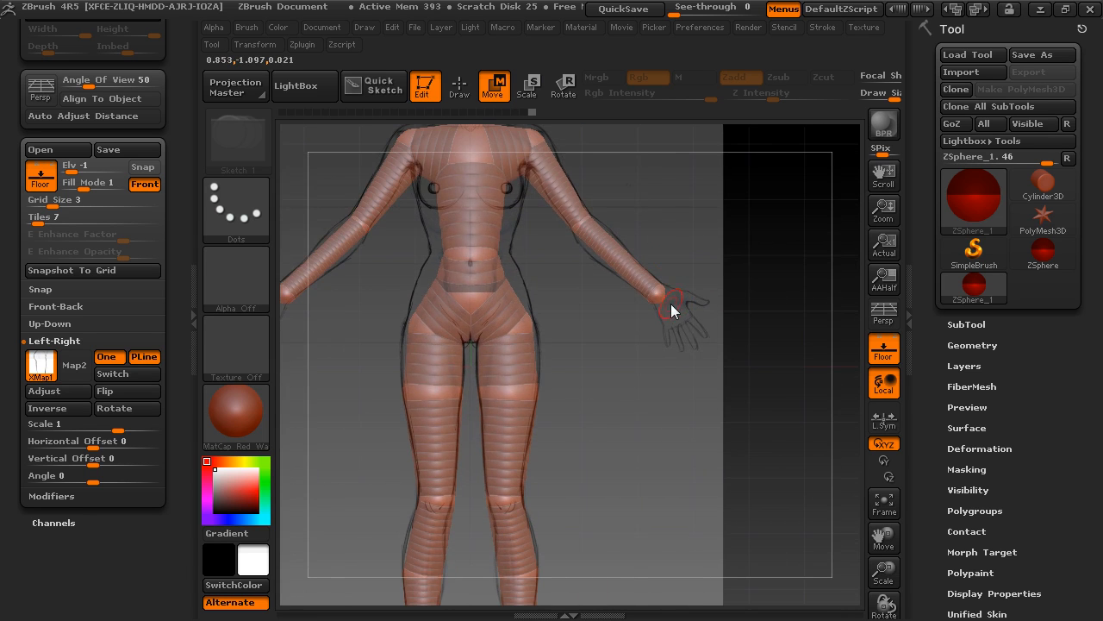
key("q")
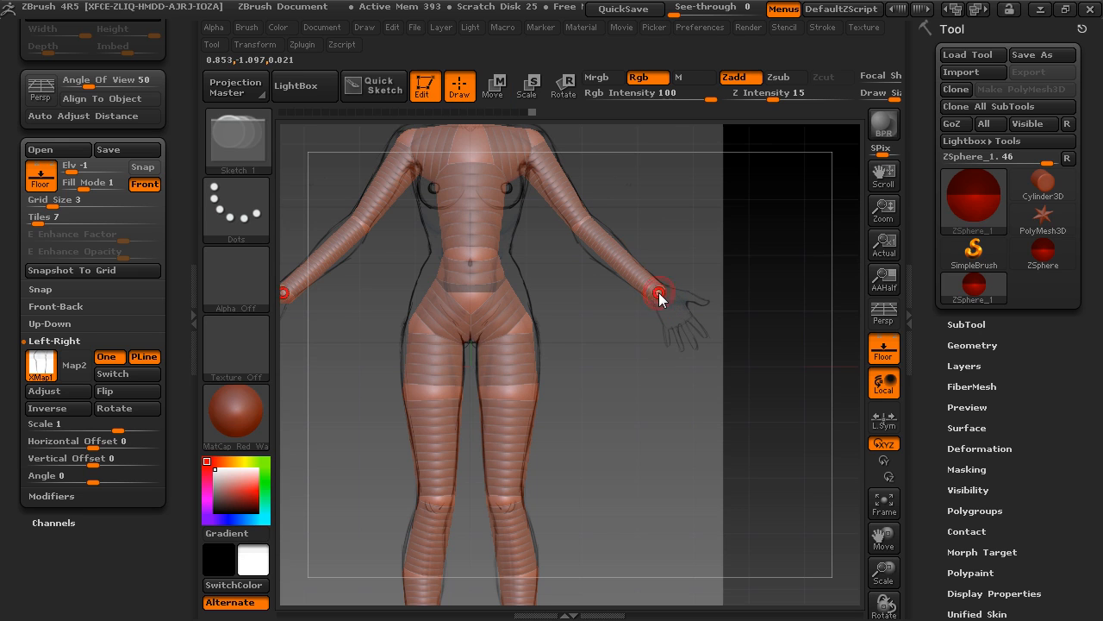
left_click(604, 244)
key("e")
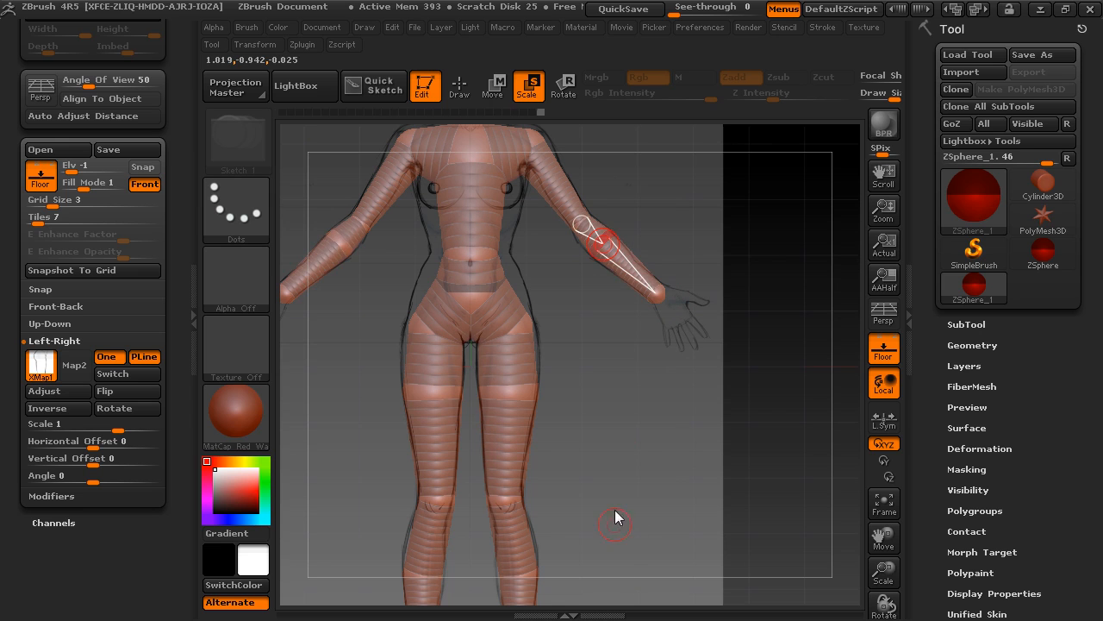
key("w")
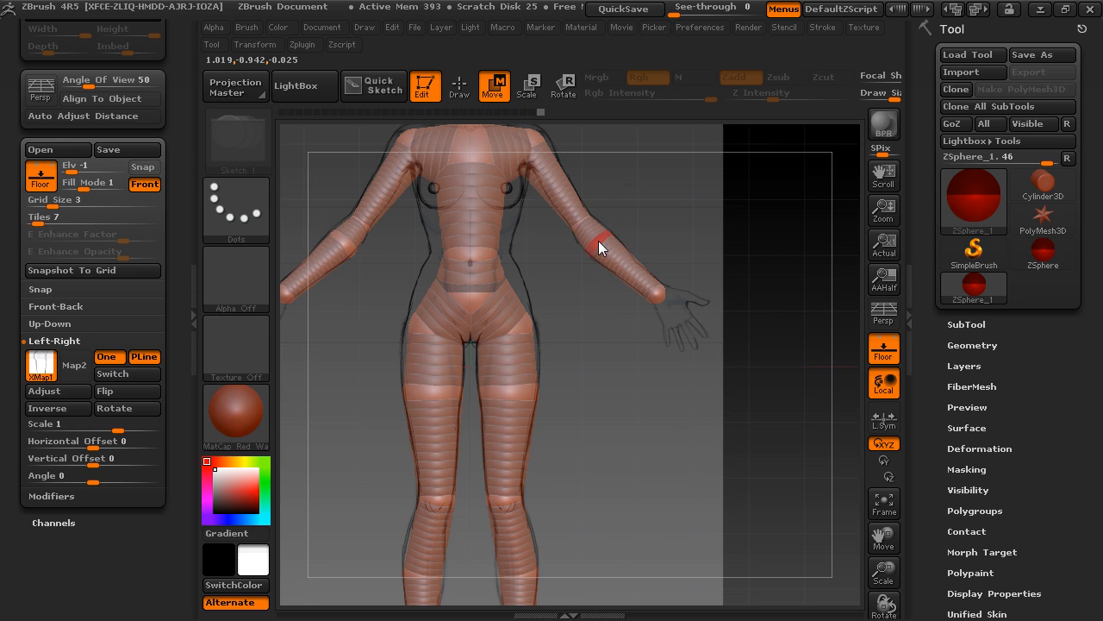
Try to shift the forearm and shoulder ZSpheres toward the arm outline of the front reference, then undo the changes.
left_click_drag(600, 239, 673, 263)
left_click_drag(576, 217, 578, 213)
key("ctrl+z")
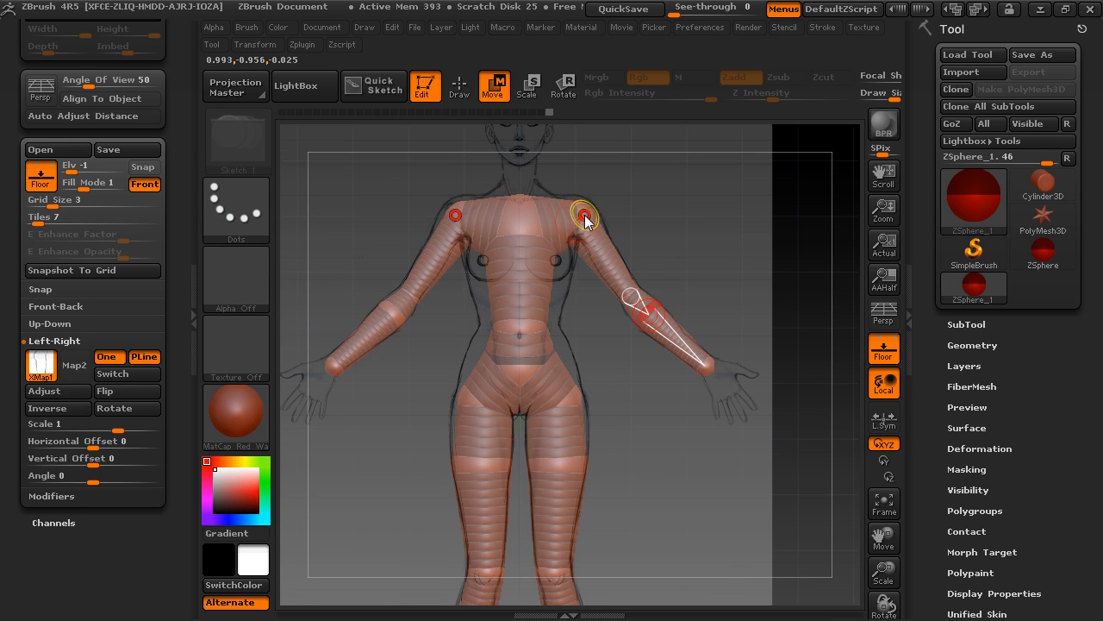
key("q")
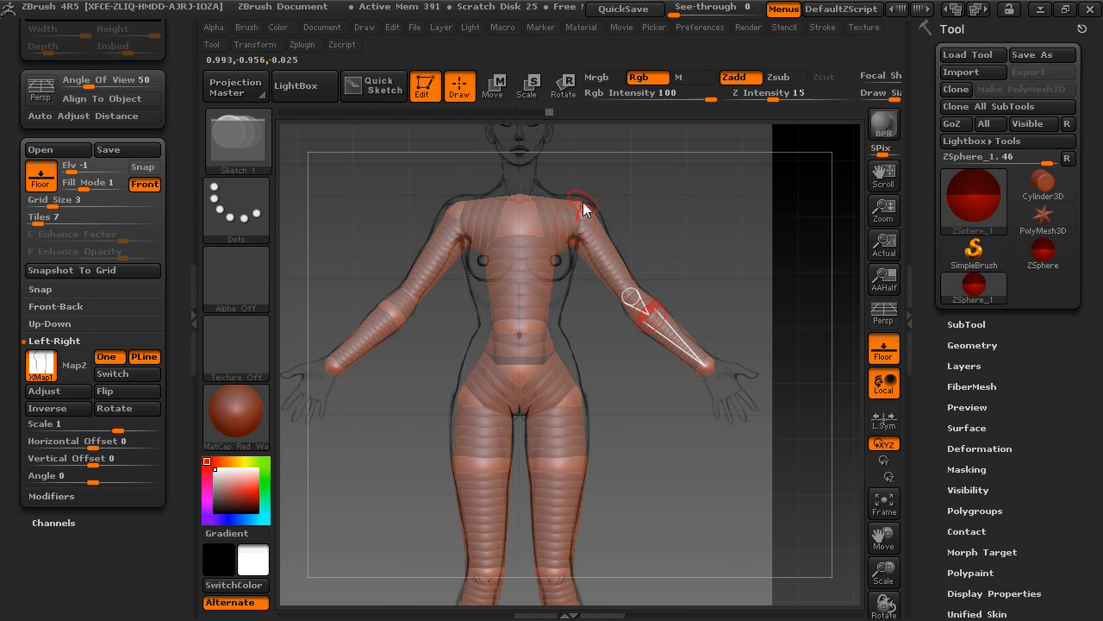
key("w")
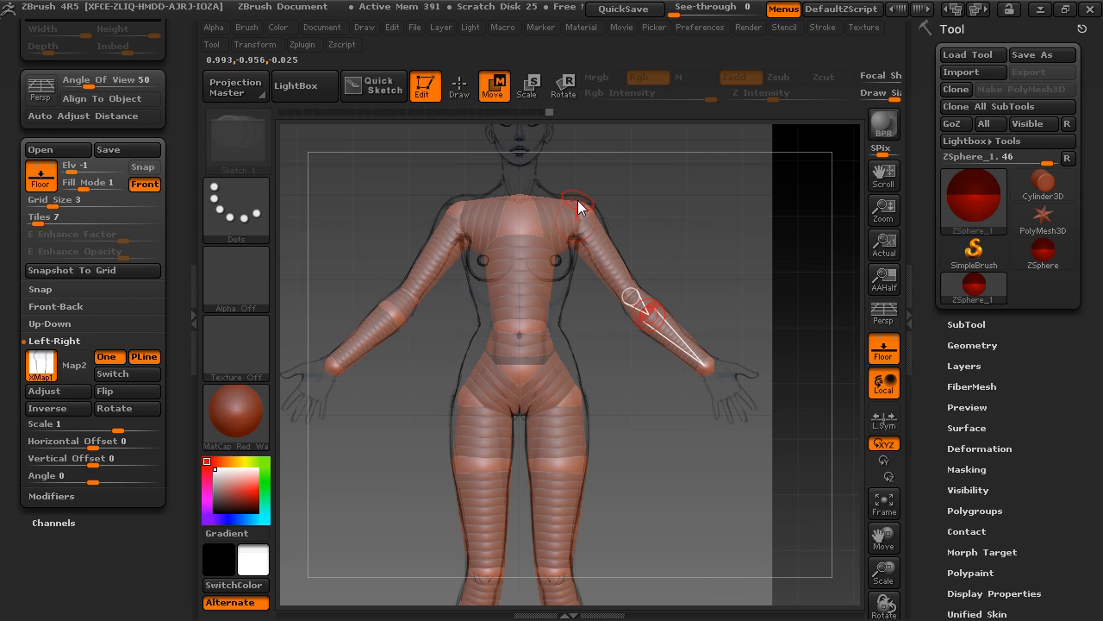
left_click_drag(571, 204, 590, 216)
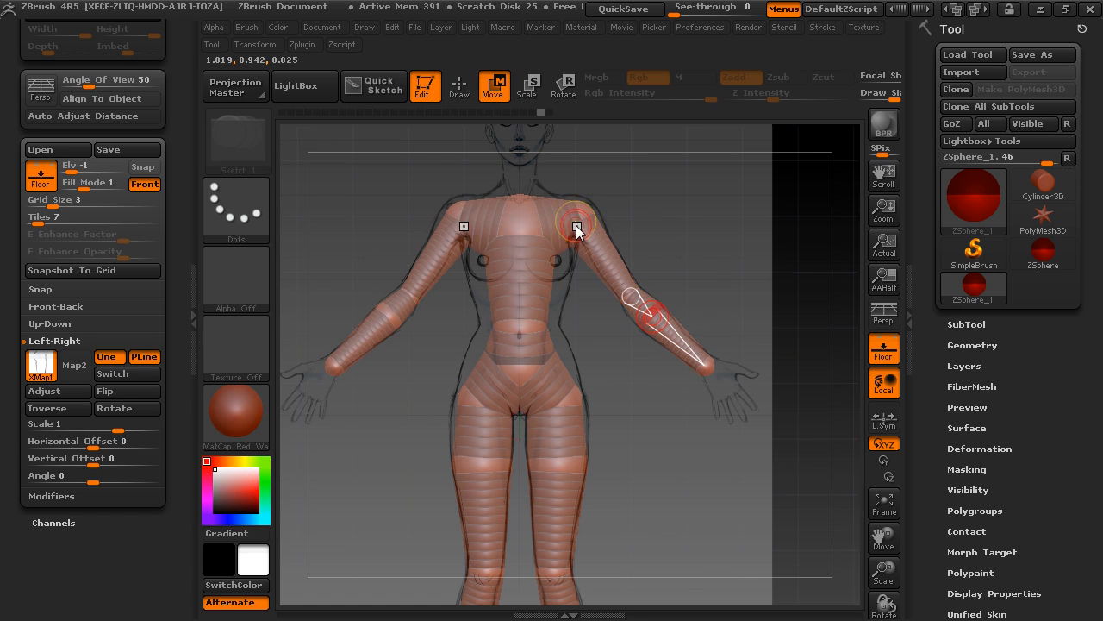
key("a")
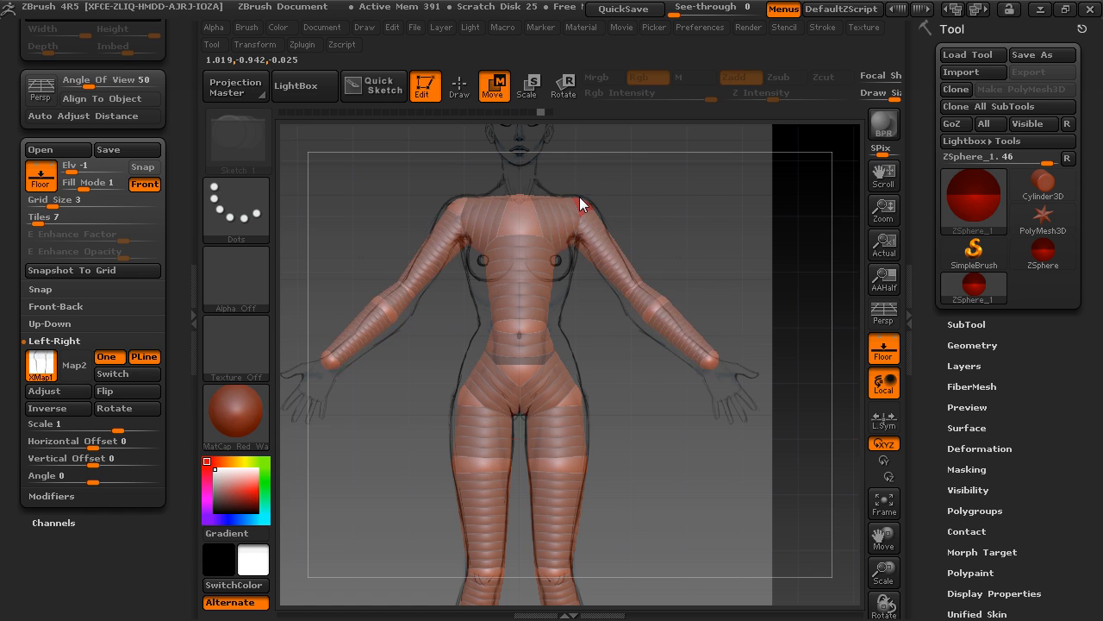
Draw a child ZSphere from the wrist, move it into the palm of the front reference and adjust the wrist ZSphere.
mouse_move(722, 301)
left_mouse_down("alt")
mouse_move(572, 235)
mouse_move(672, 311)
mouse_move(545, 198)
left_mouse_up("alt")
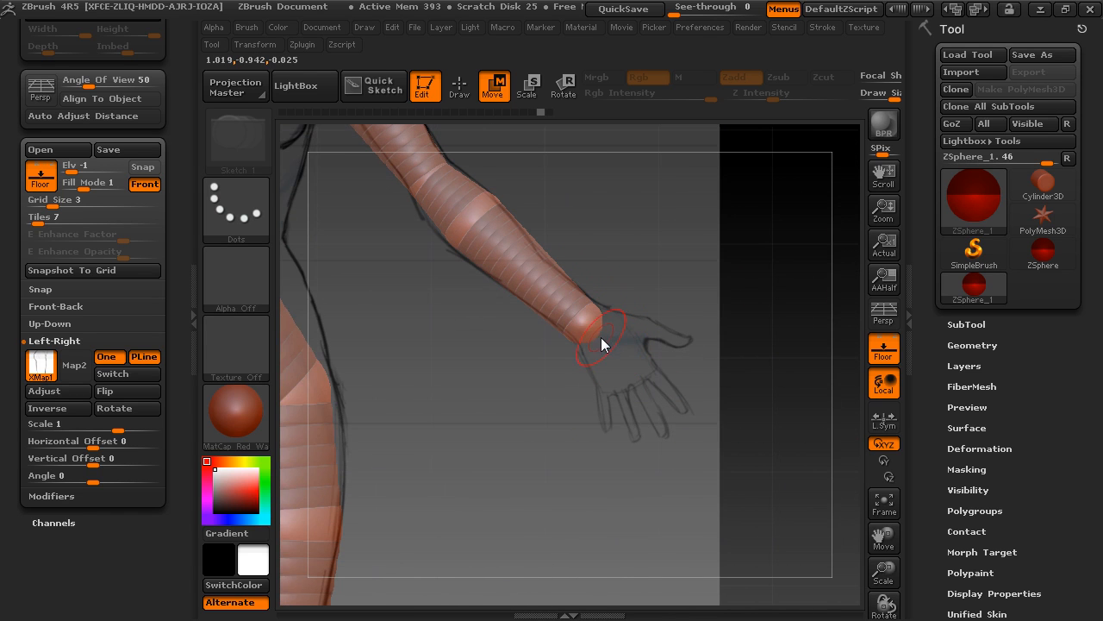
key("q")
left_click_drag(594, 336, 622, 364)
key("w")
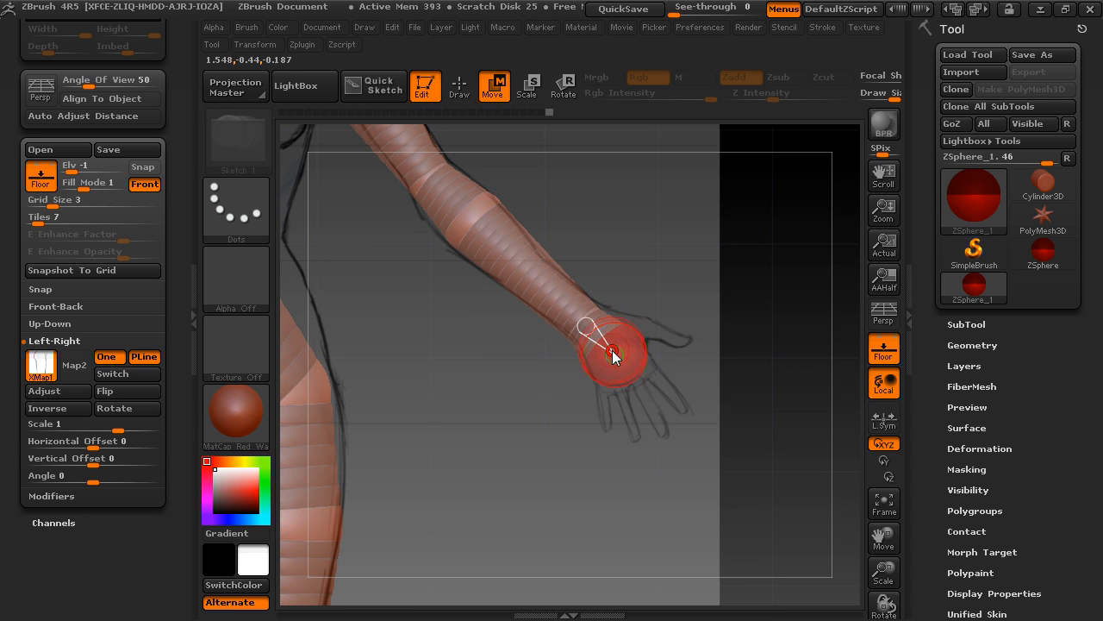
mouse_move(593, 321)
left_mouse_down()
mouse_move(602, 313)
mouse_move(591, 318)
left_mouse_up()
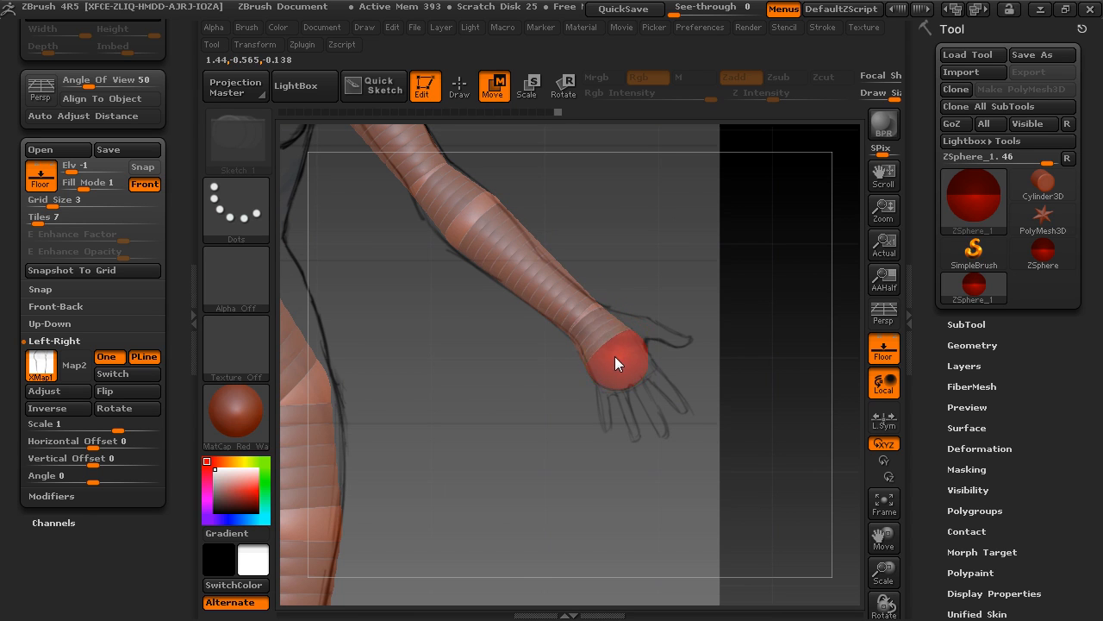
Reduce the Draw Size and shift the palm ZSphere slightly back toward the wrist.
key("s")
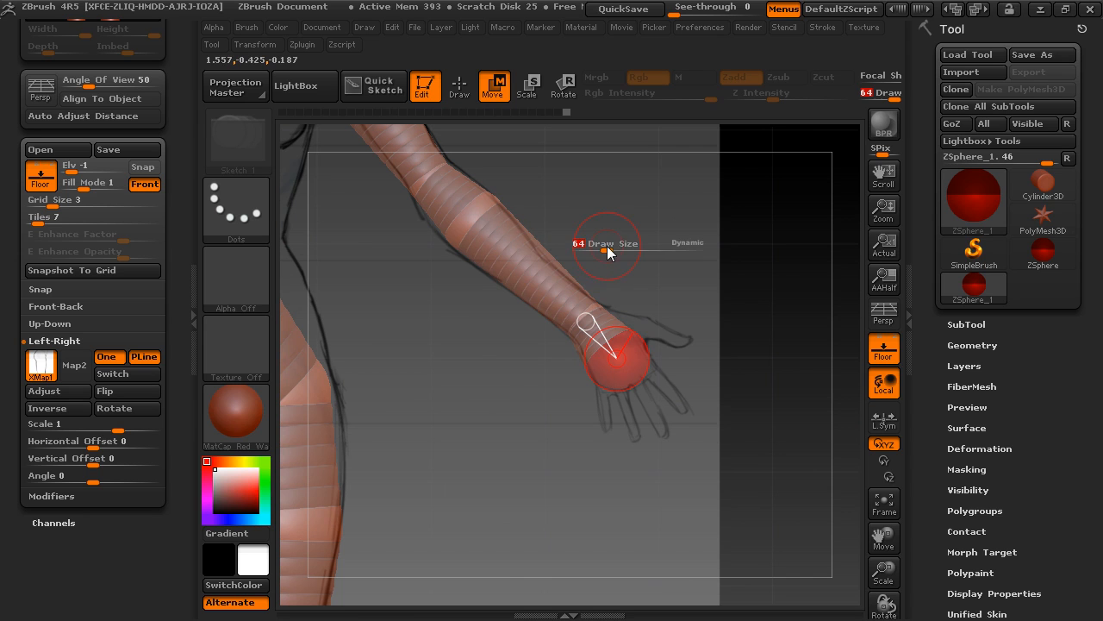
left_click_drag(580, 250, 546, 262)
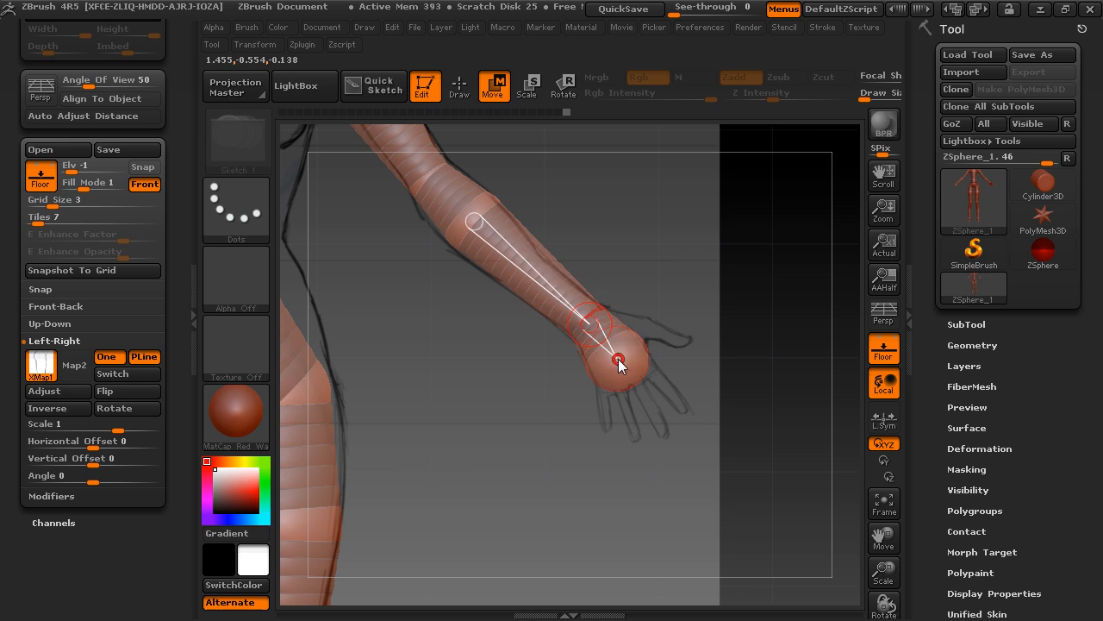
left_click_drag(614, 352, 652, 263)
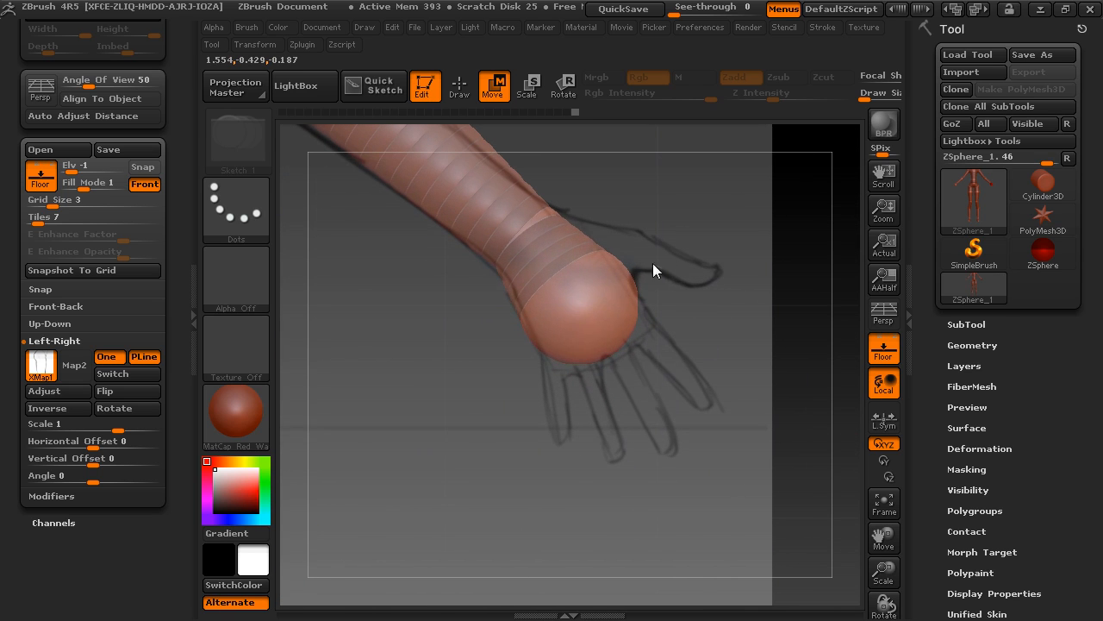
left_click_drag(579, 306, 570, 290)
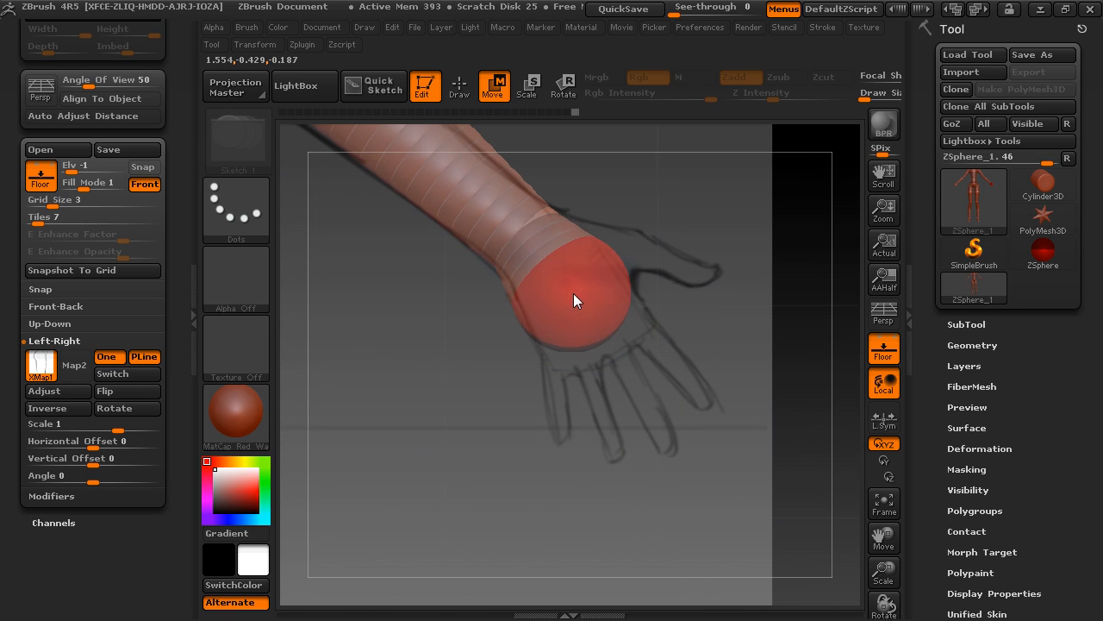
left_click_drag(559, 354, 612, 363)
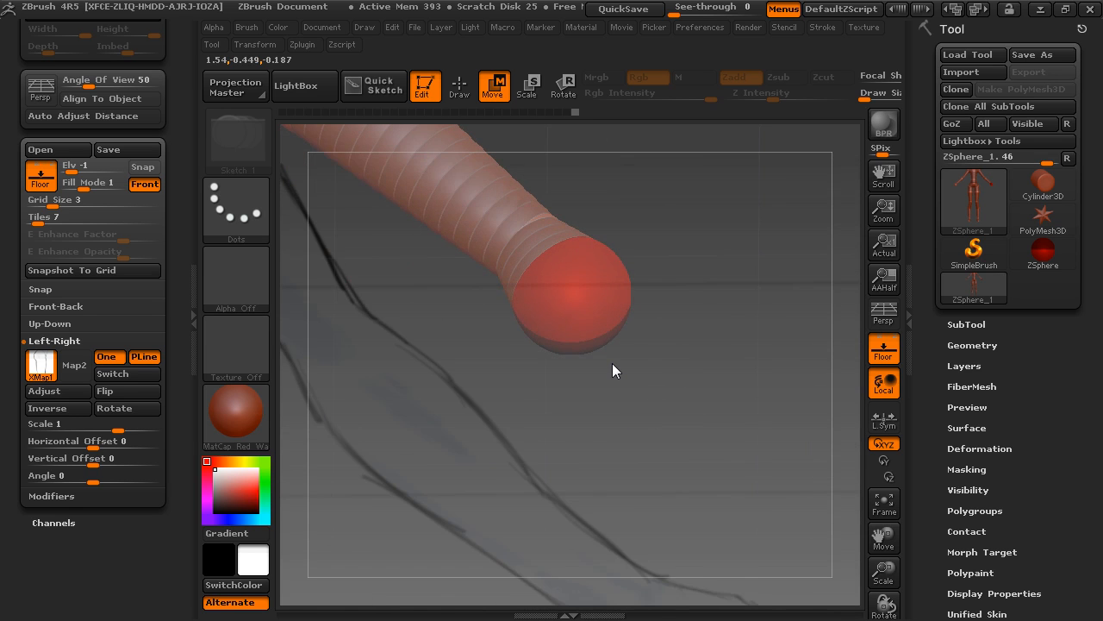